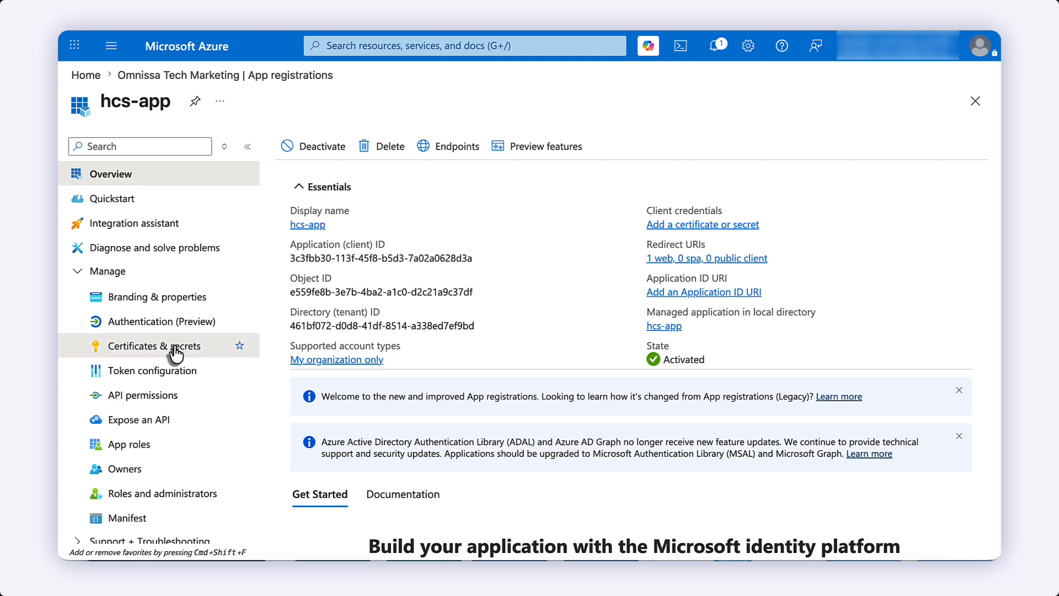
- Create the 730-day client secret 'client secret for hcs-app' and copy its value
click(175, 347)
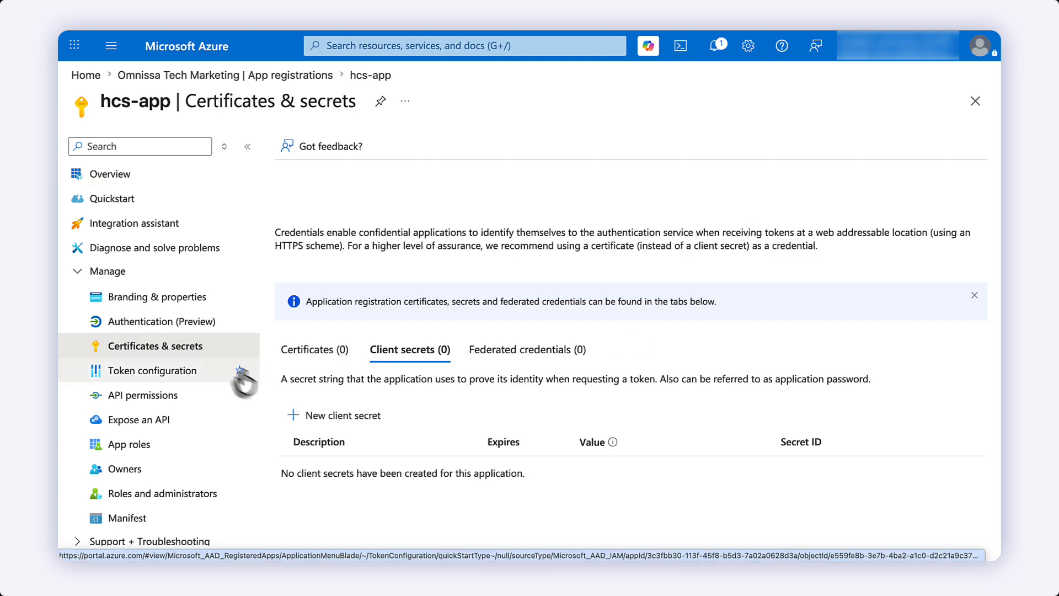
click(335, 425)
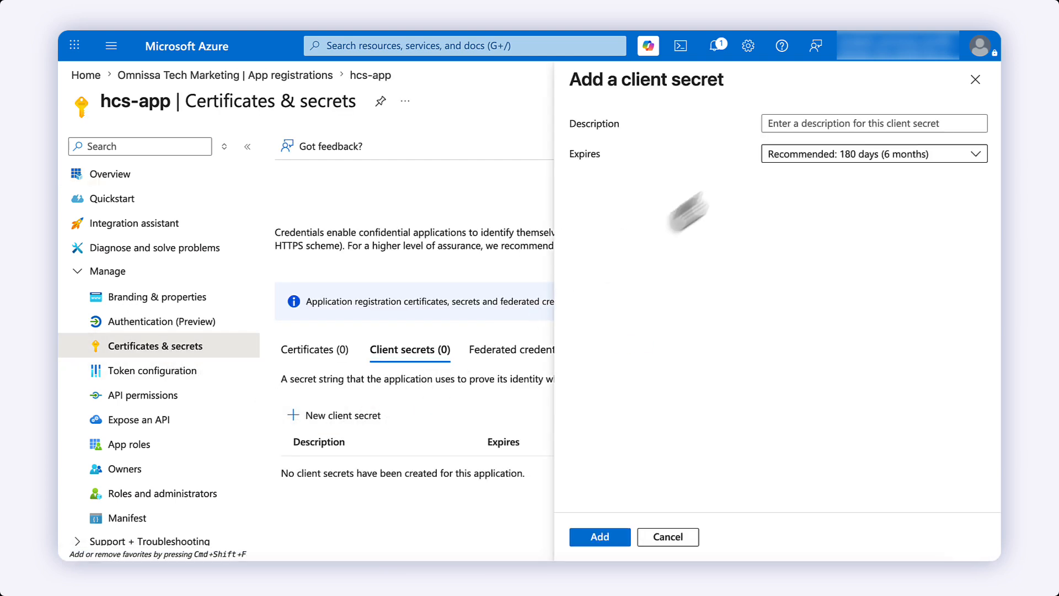
click(805, 122)
text(client secret for hcs-app)
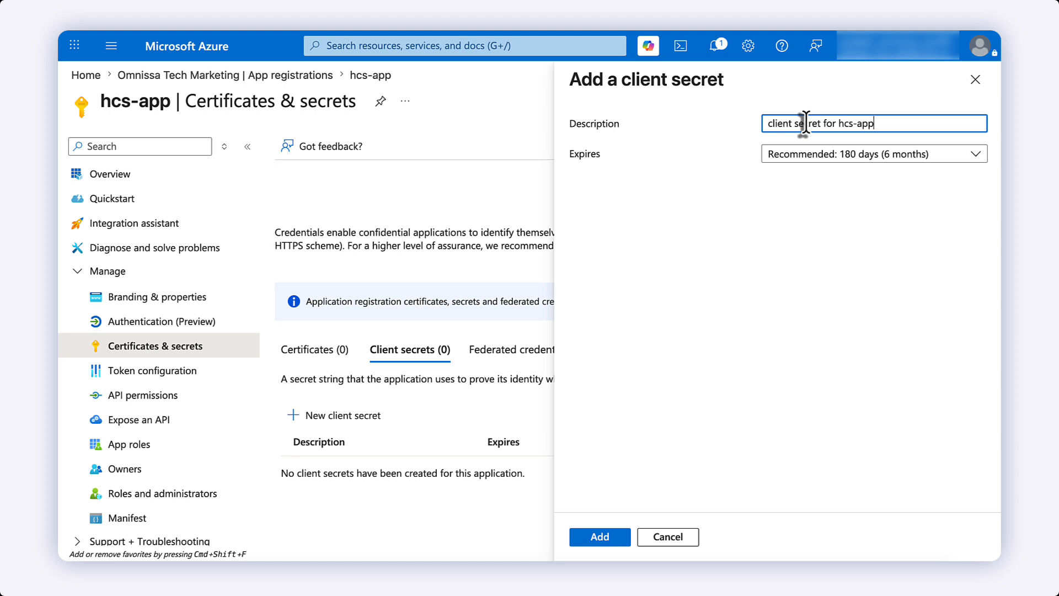
click(841, 156)
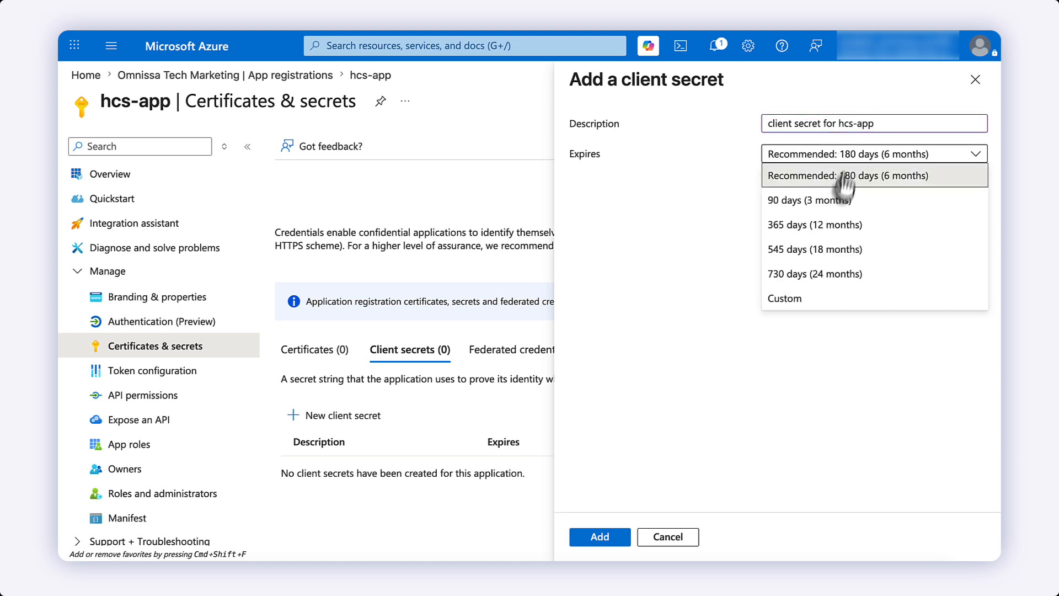
click(809, 274)
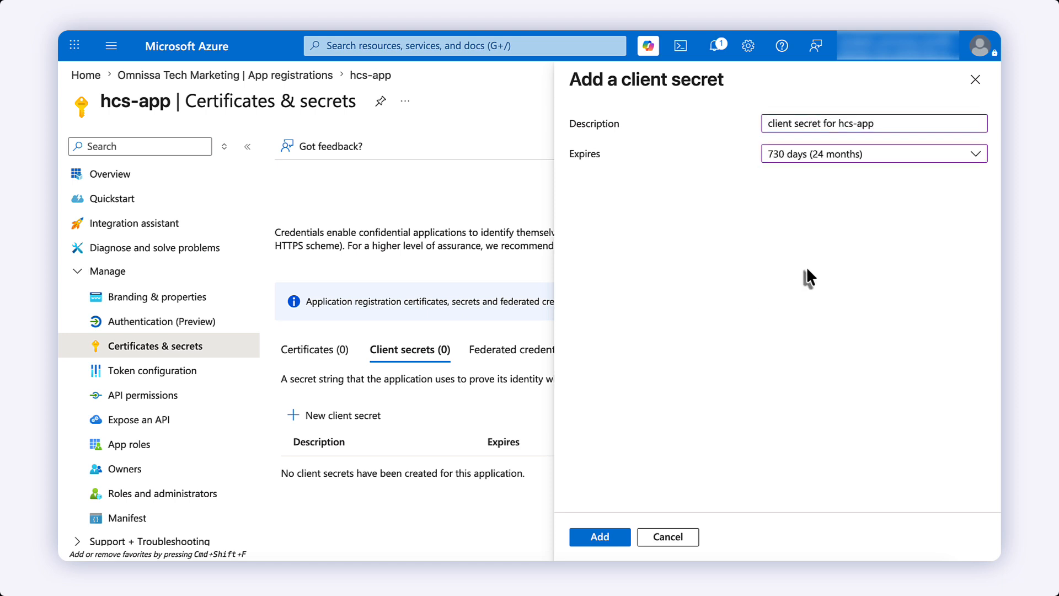
click(605, 538)
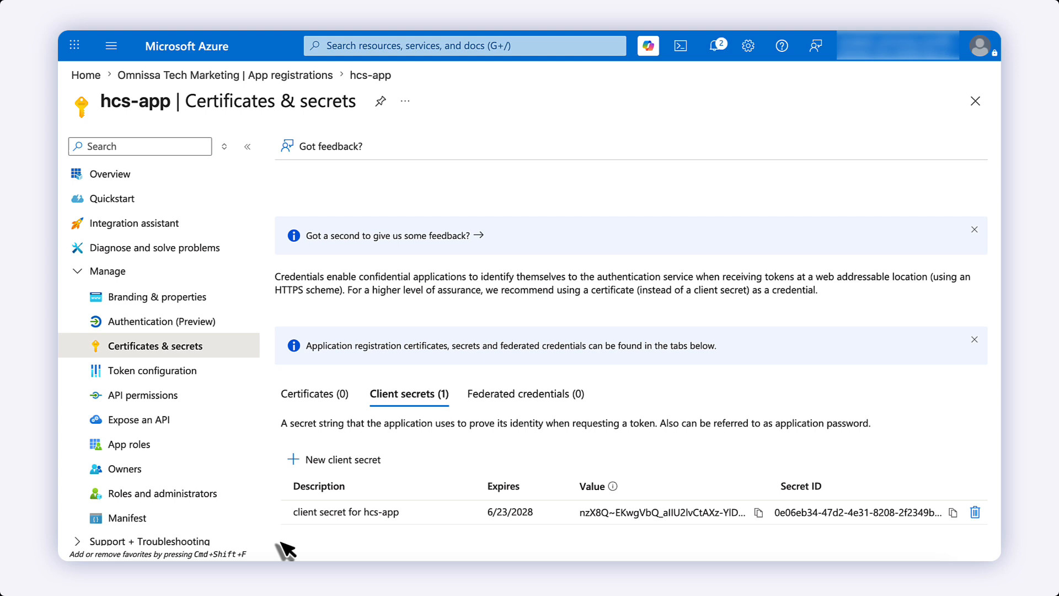
scroll(279, 543, down, 1)
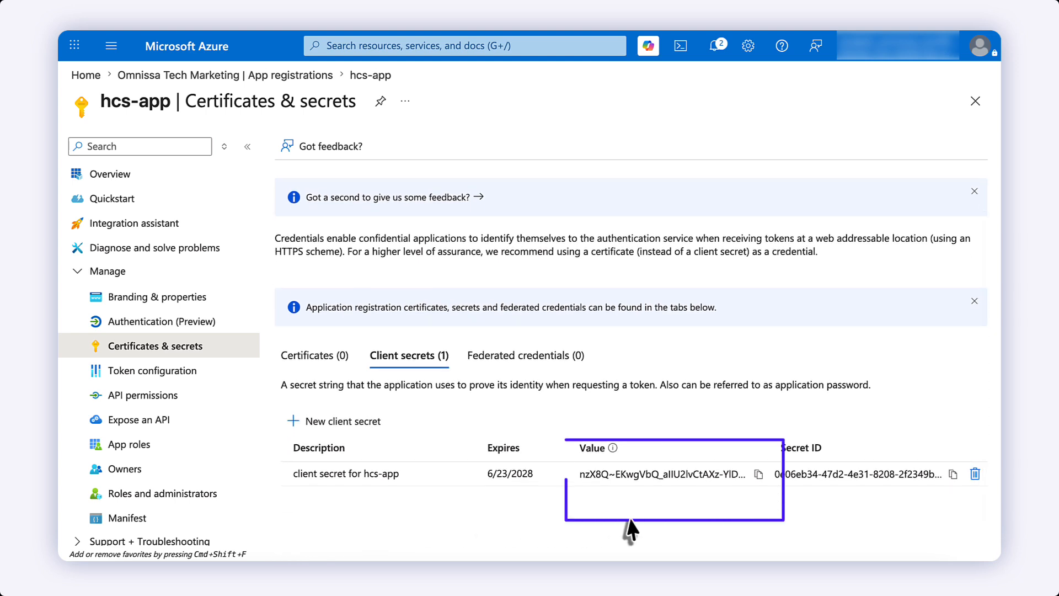
click(758, 474)
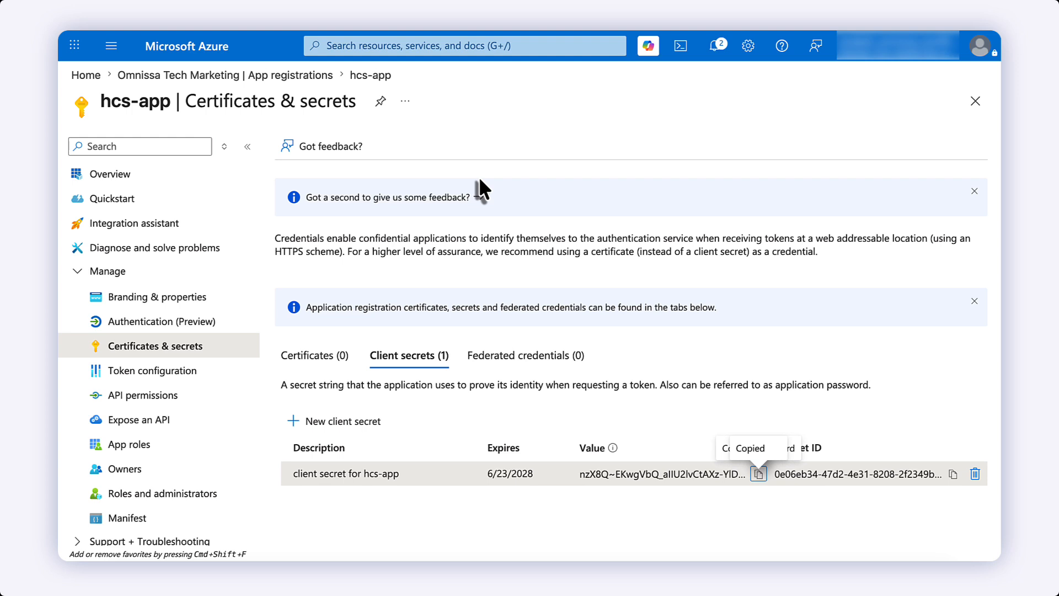
- Start a new role assignment in the Omnissa TM subscription's Access control (IAM)
click(498, 47)
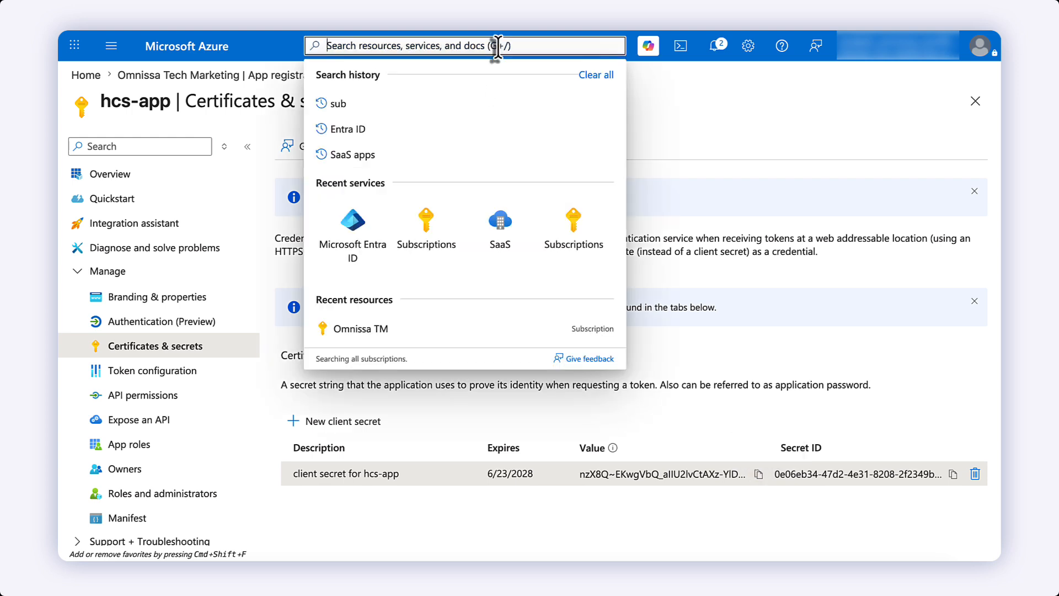
click(430, 220)
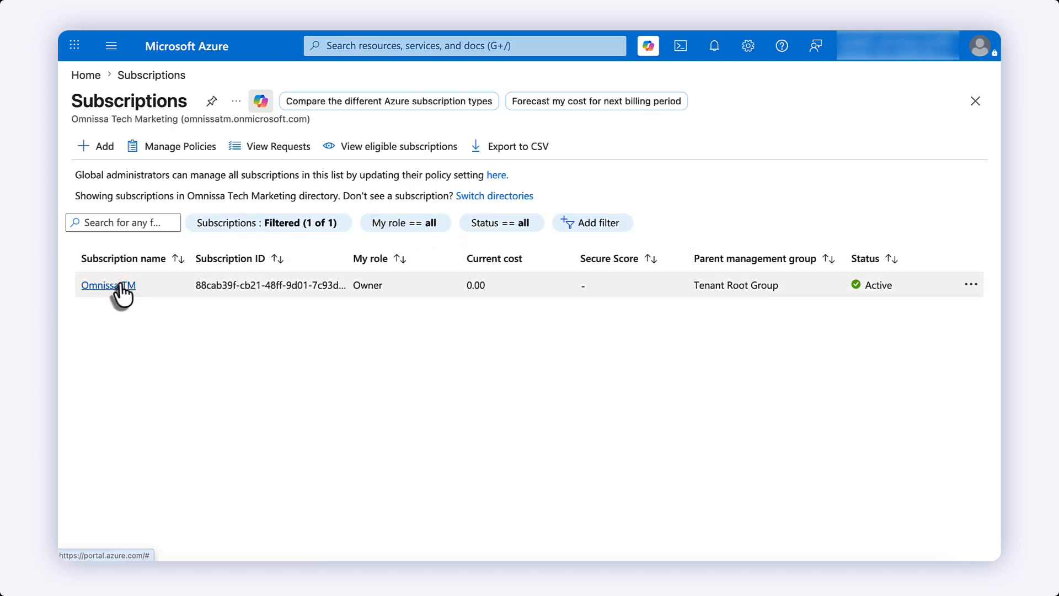
click(119, 285)
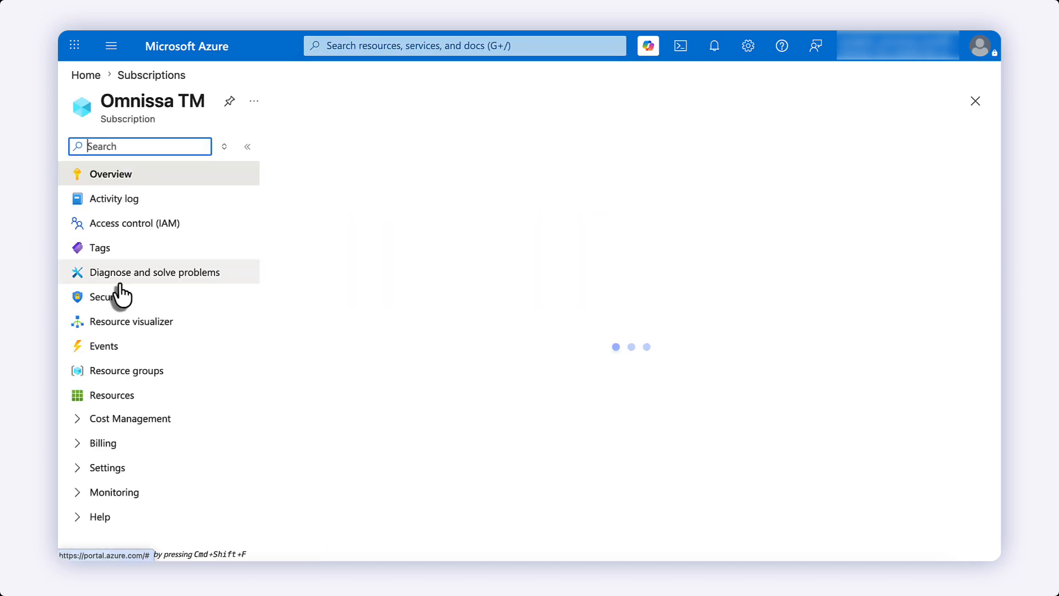
click(138, 225)
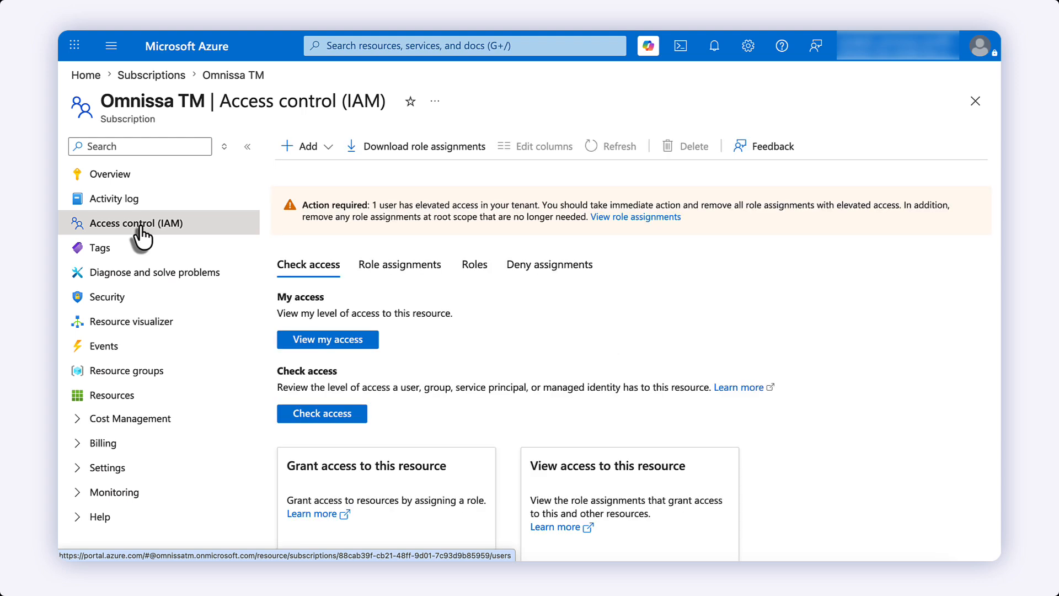
click(302, 148)
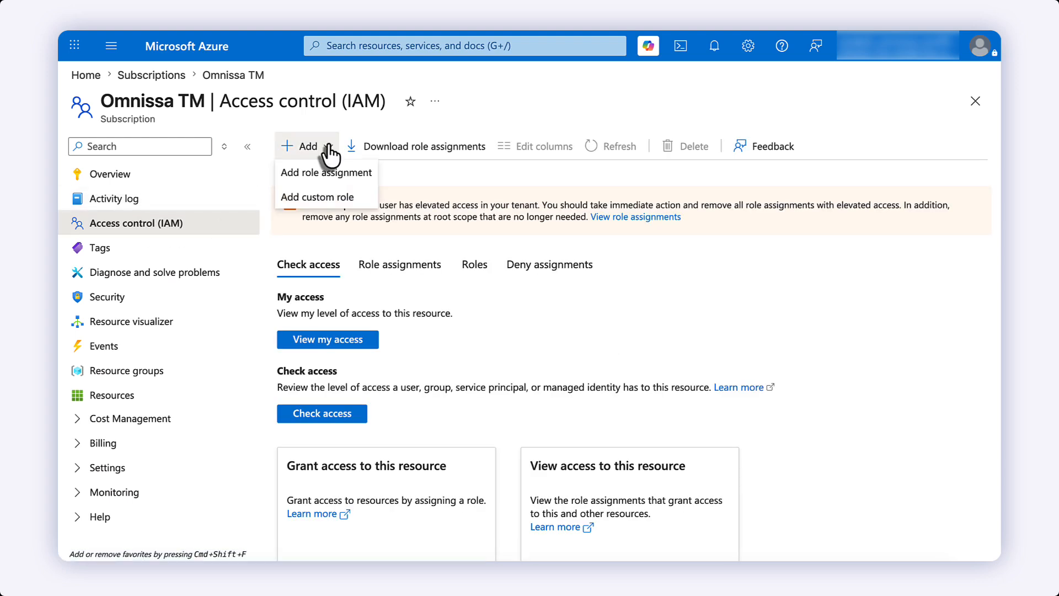
click(323, 172)
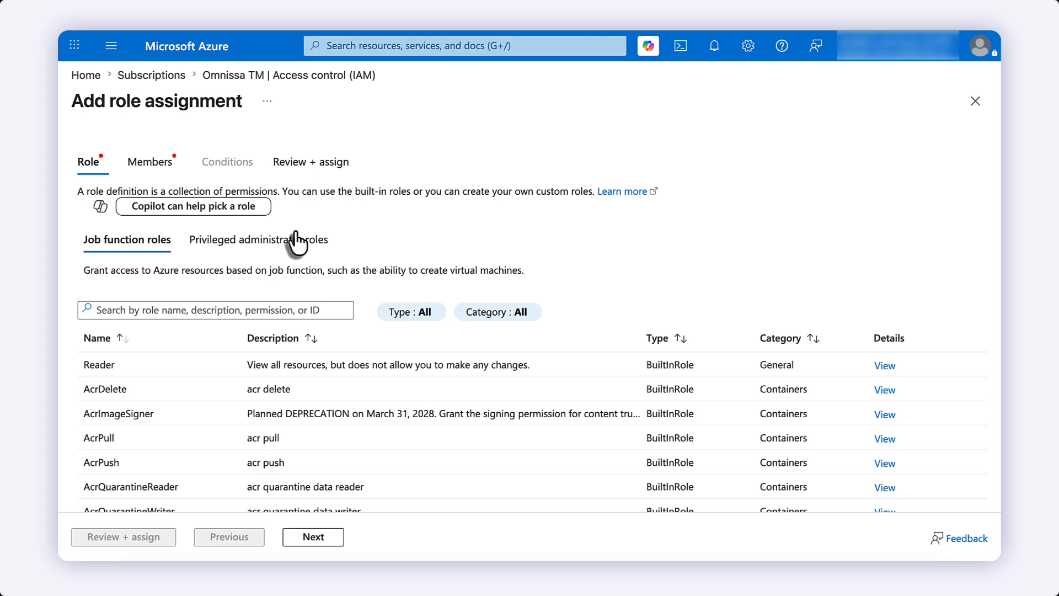
- Select the Contributor role from the privileged administrator roles
click(296, 251)
click(163, 330)
text(co)
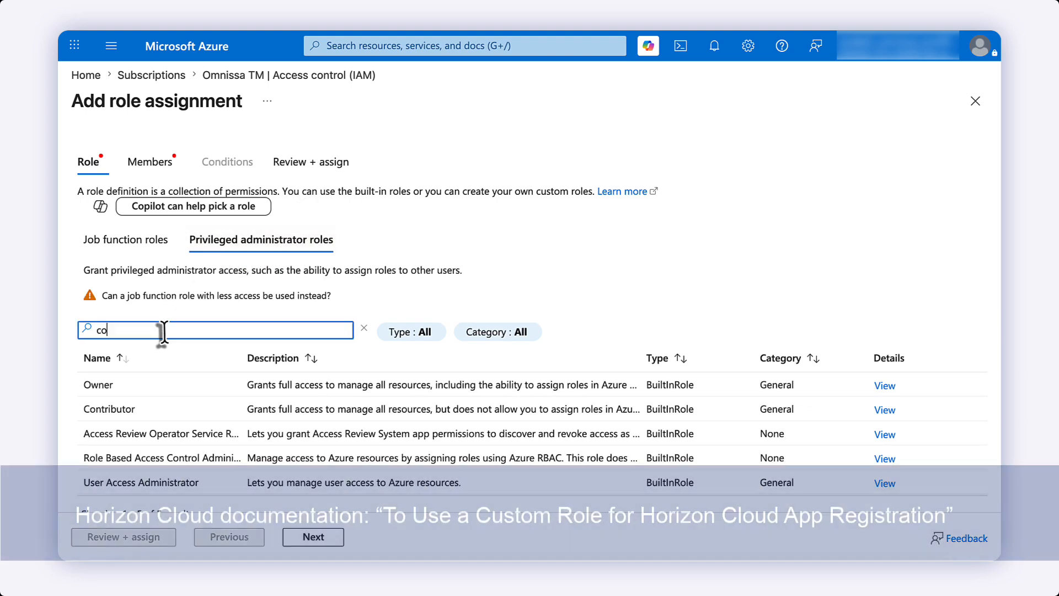
text(nt)
click(107, 385)
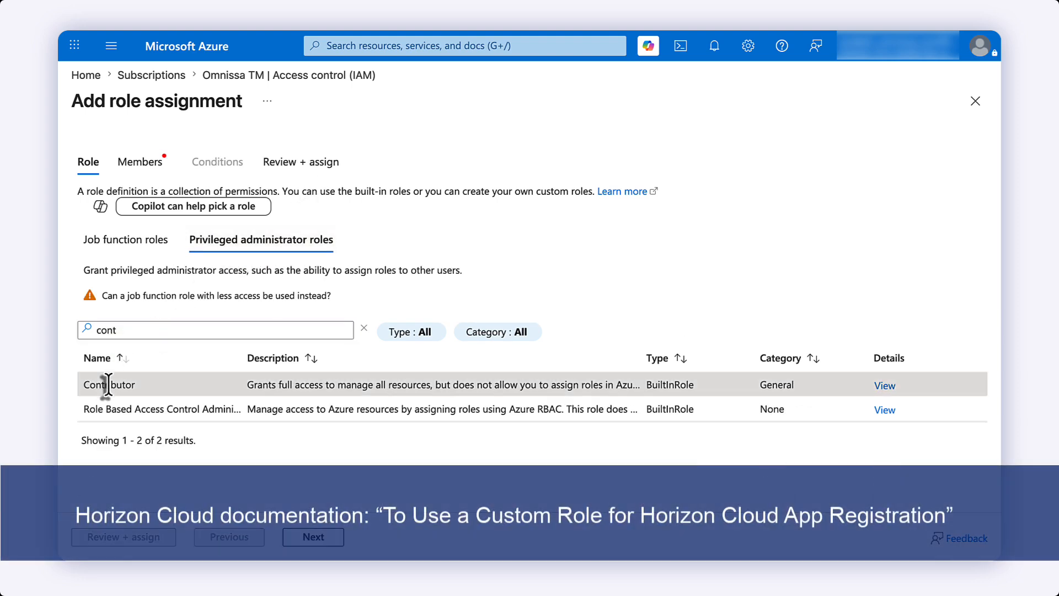
click(314, 536)
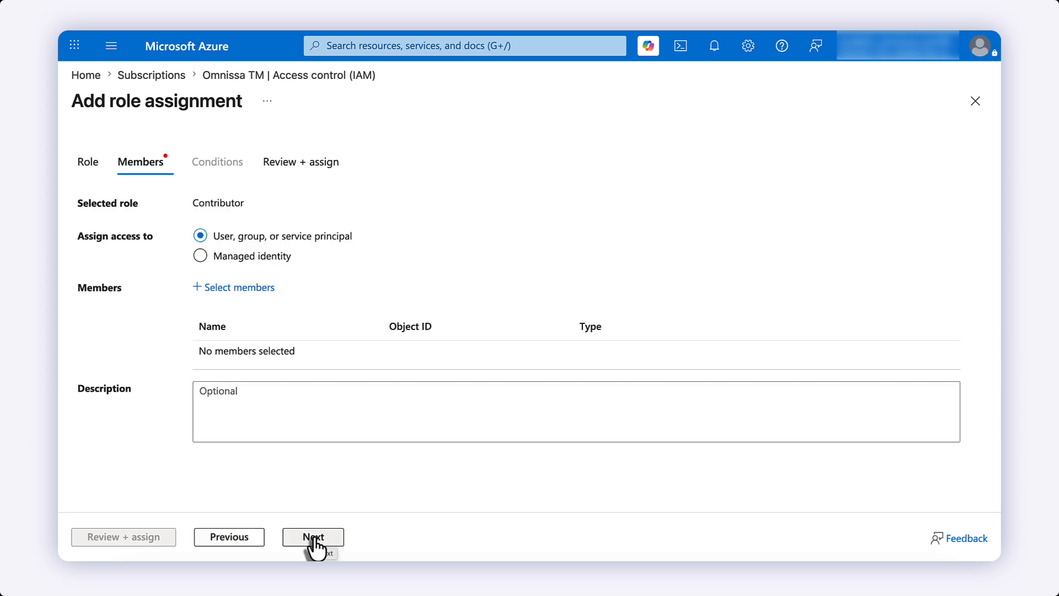
- Choose hcs-app as the member and submit the Contributor assignment
click(257, 287)
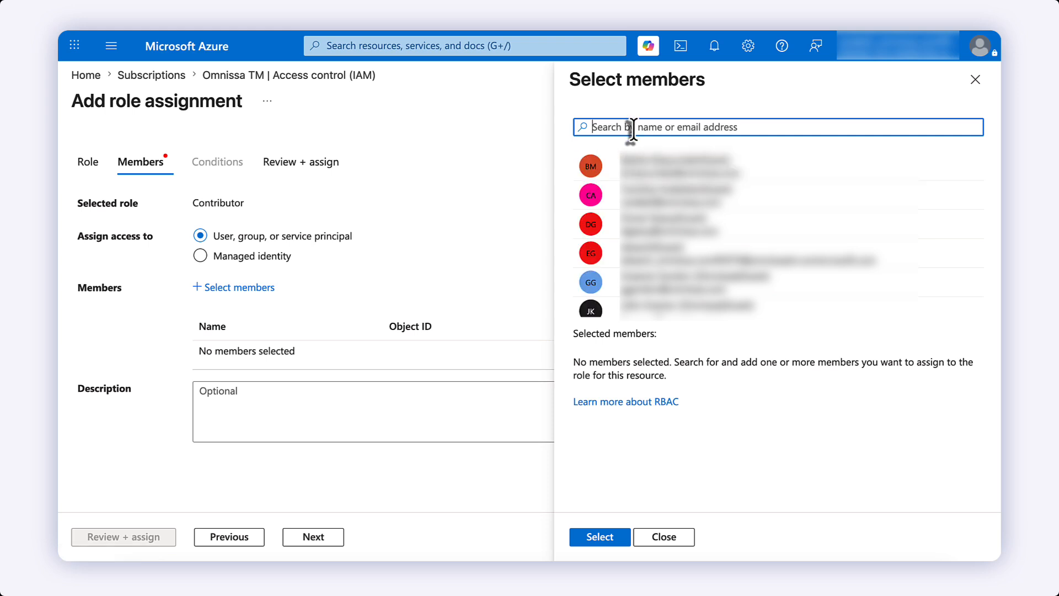
text(hcs)
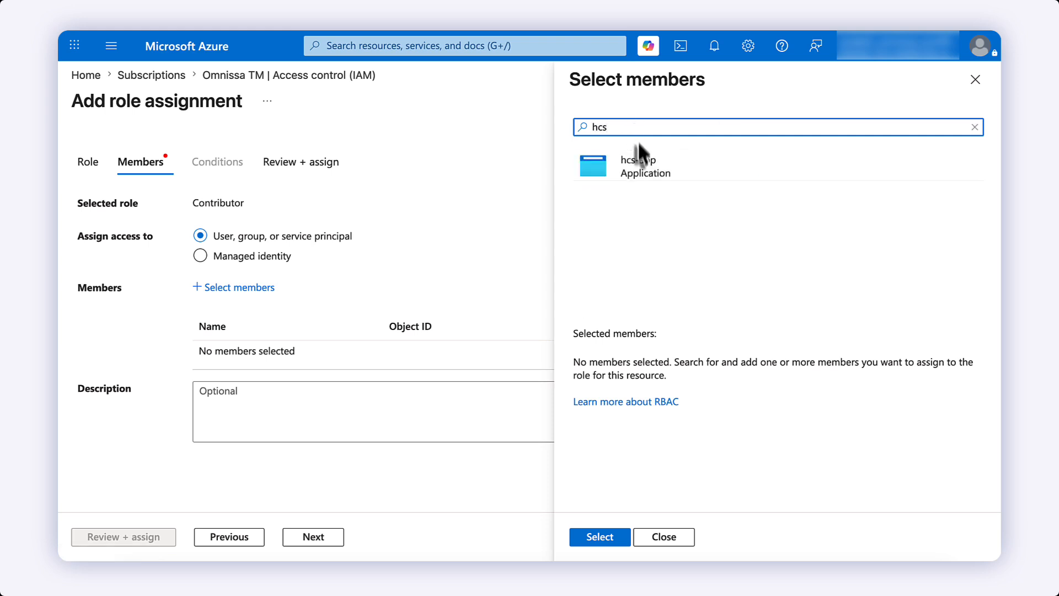
click(642, 168)
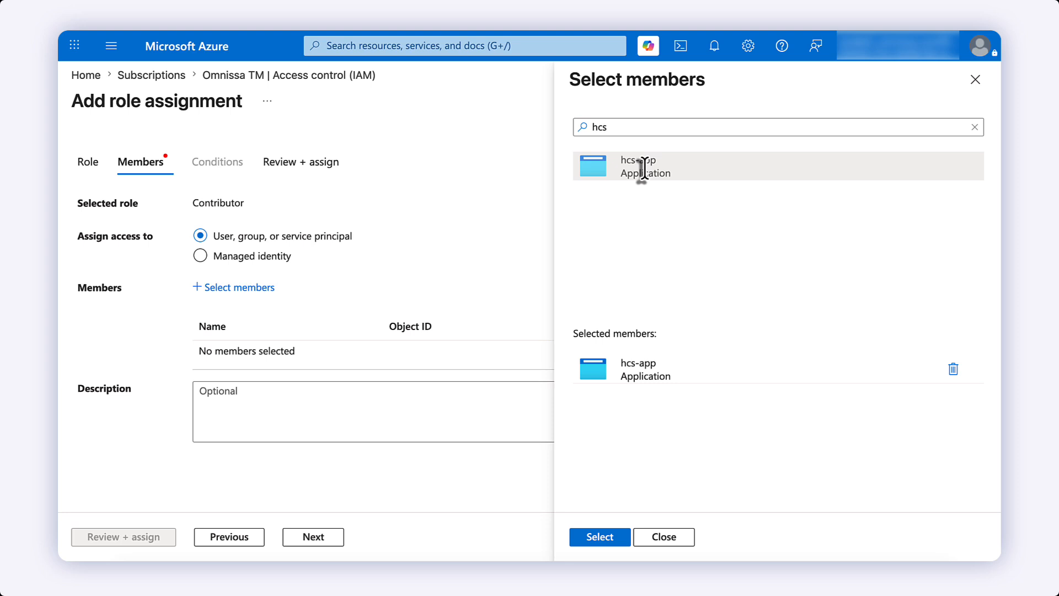
click(598, 538)
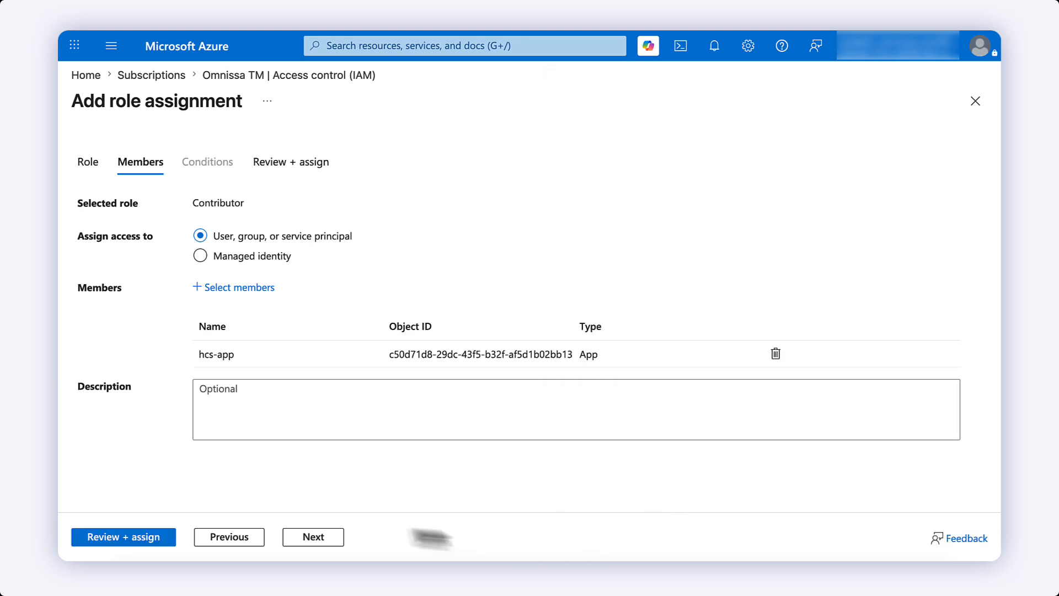
click(308, 536)
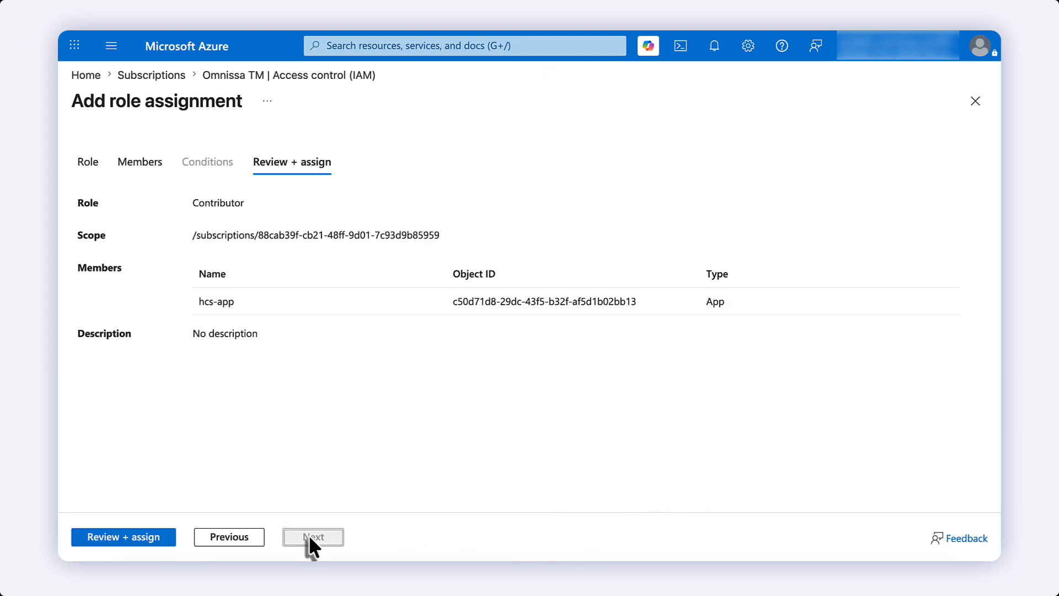
click(159, 538)
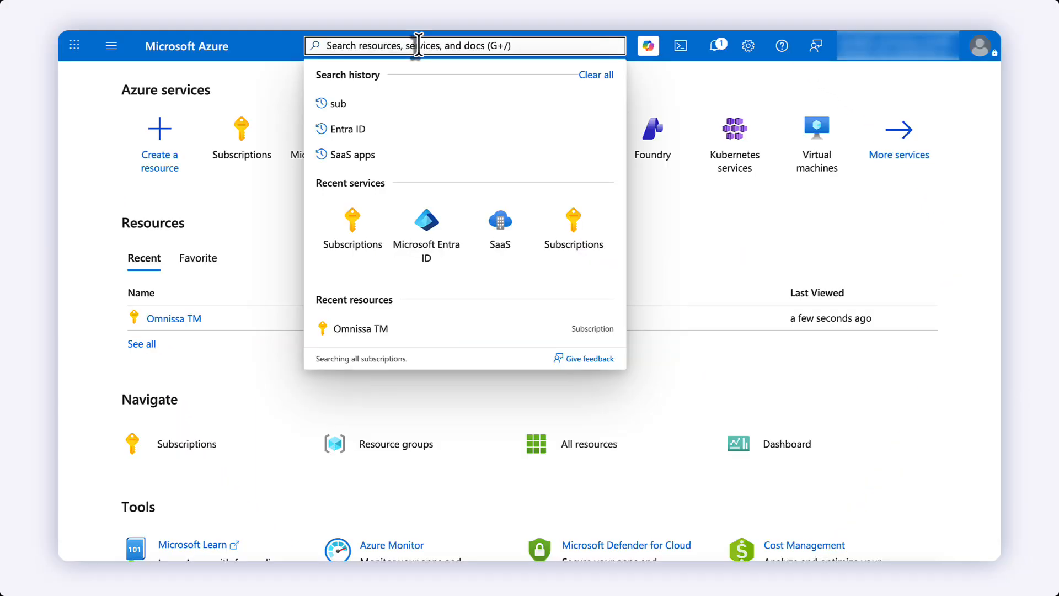
- Register the Microsoft.Compute provider on the Omnissa TM subscription and refresh the list
click(359, 329)
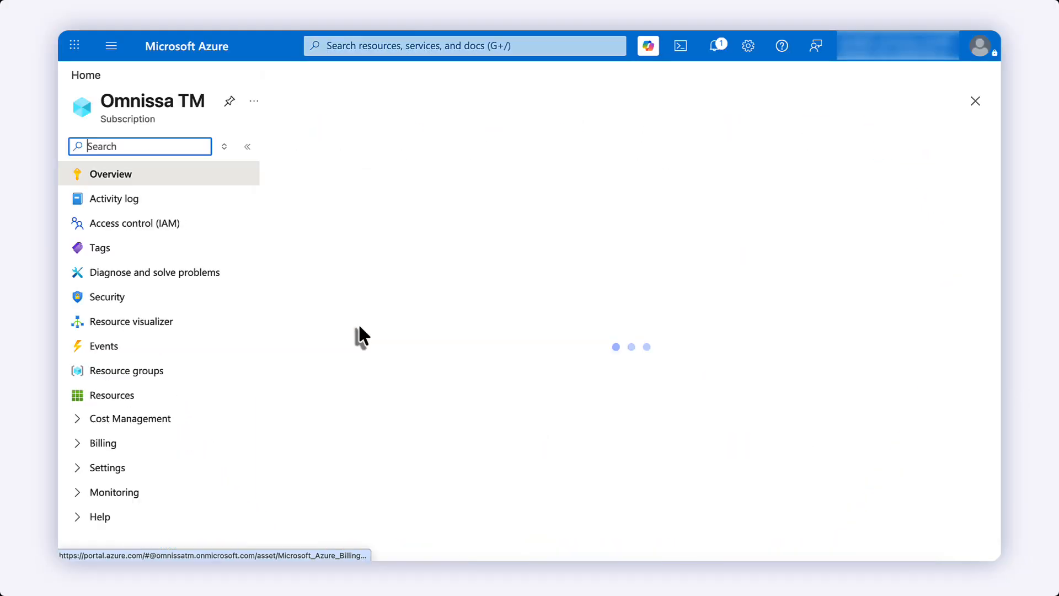
click(80, 468)
scroll(130, 473, down, 5)
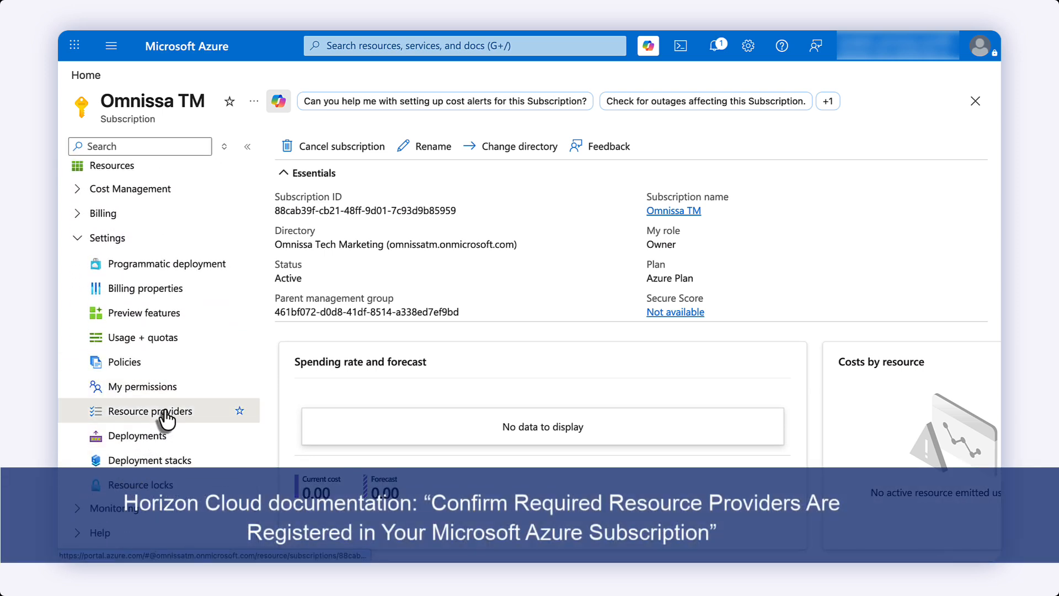
click(193, 411)
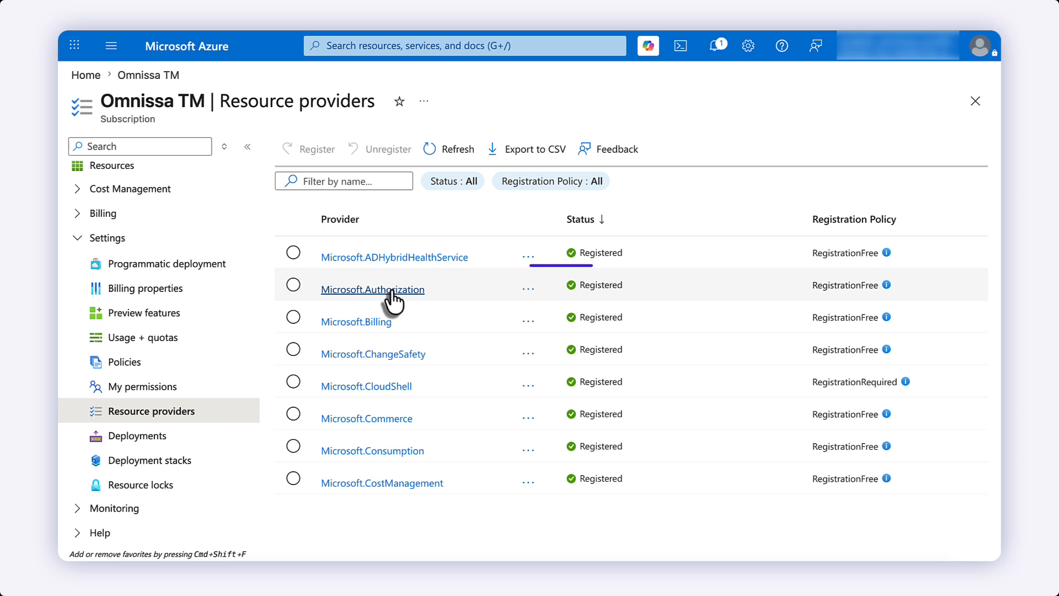
click(372, 181)
text(compu)
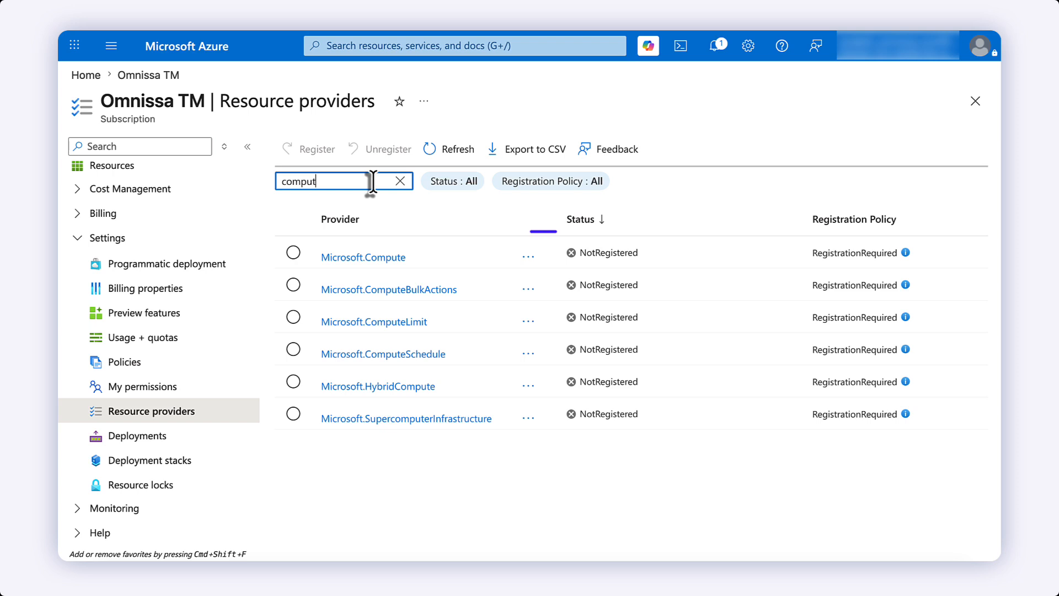
text(t)
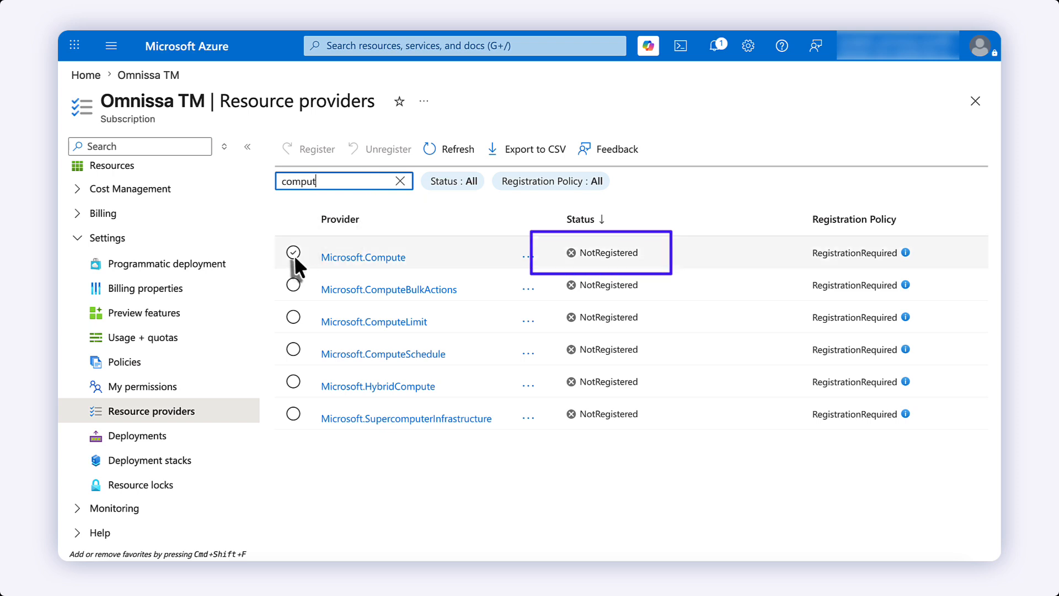
click(293, 253)
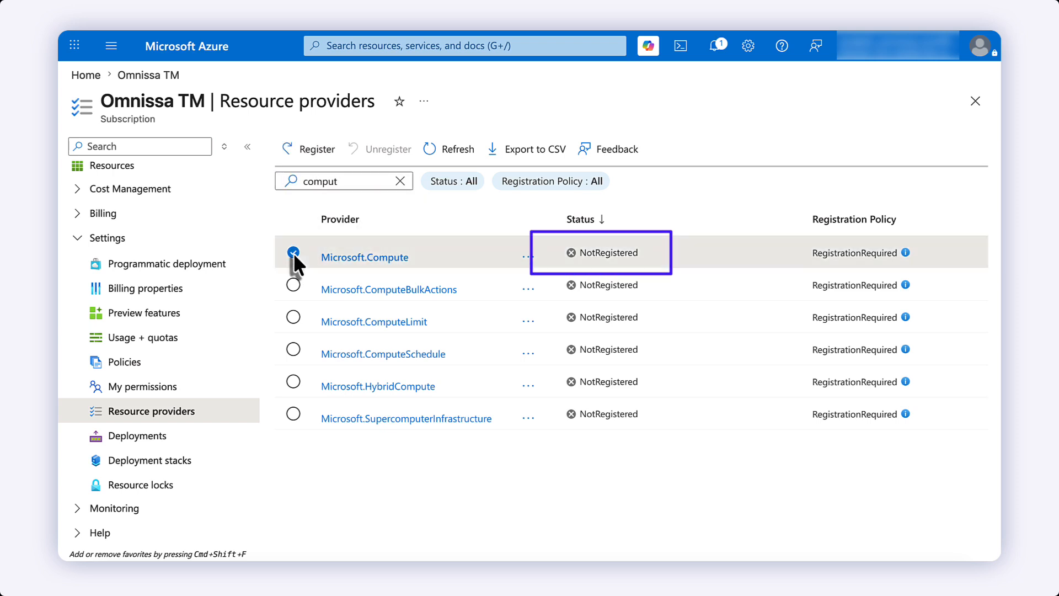
click(311, 162)
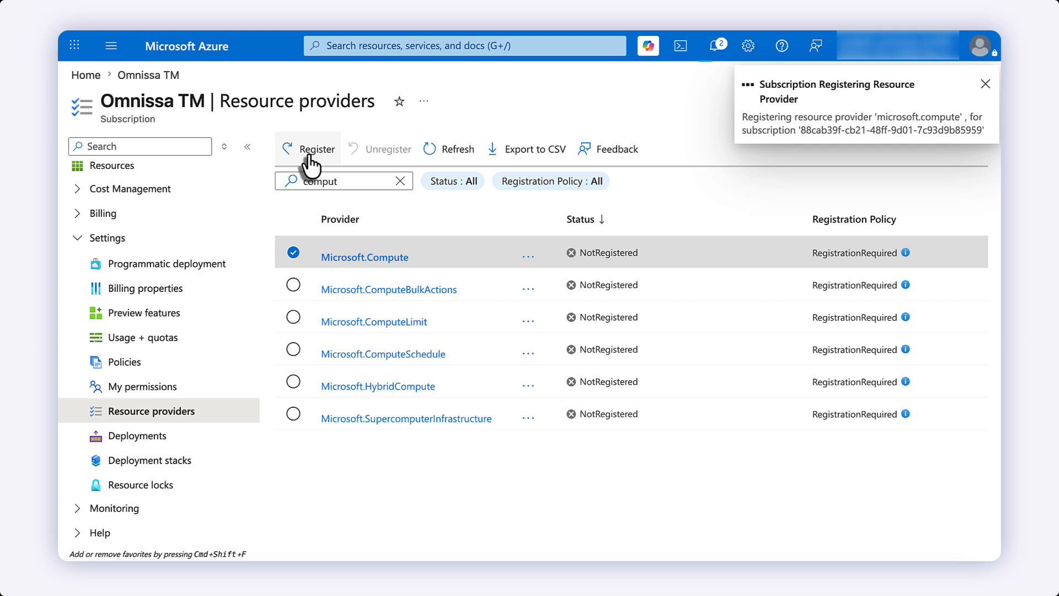
click(452, 163)
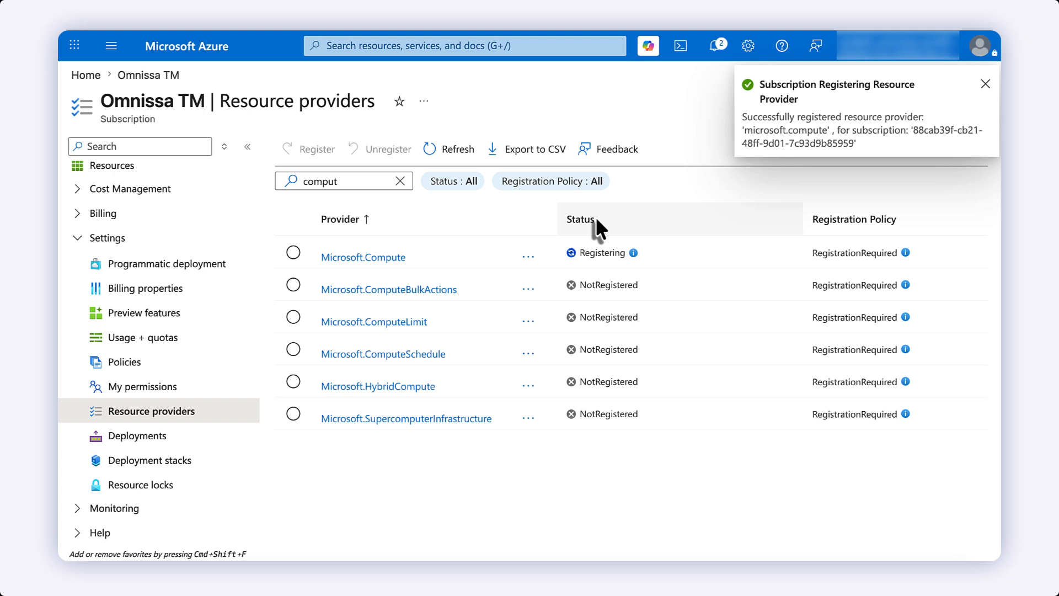
- Register Microsoft.ContainerService and sort the providers with registered ones first
click(349, 178)
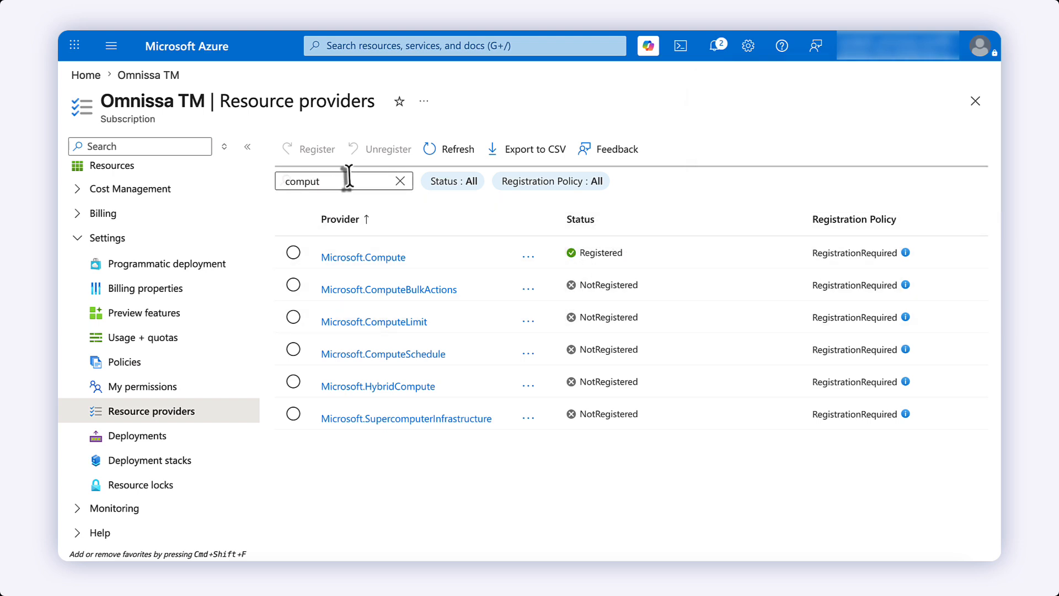
drag(349, 178, 274, 175)
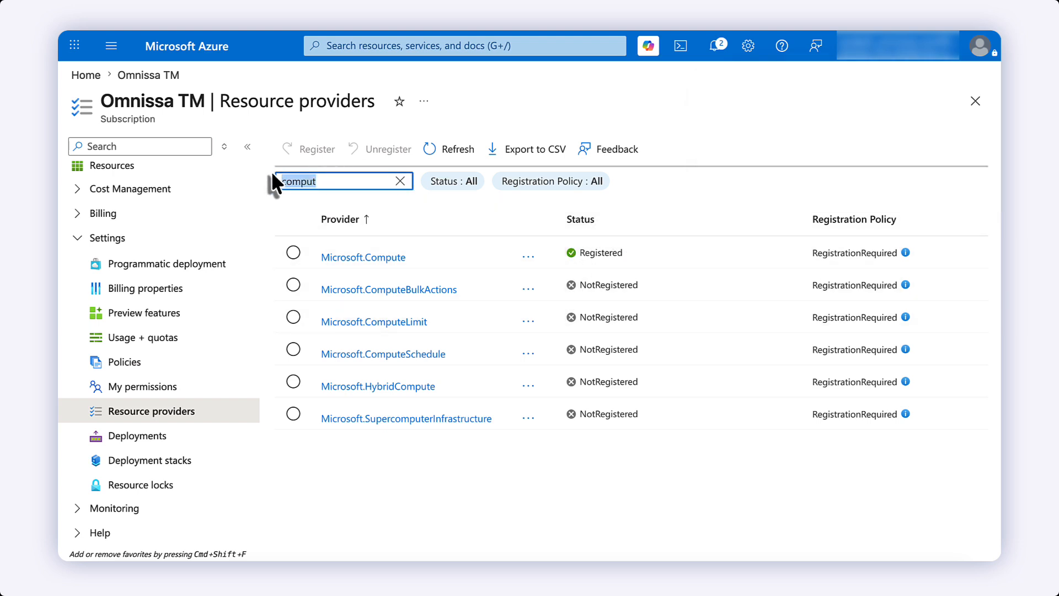
text(container)
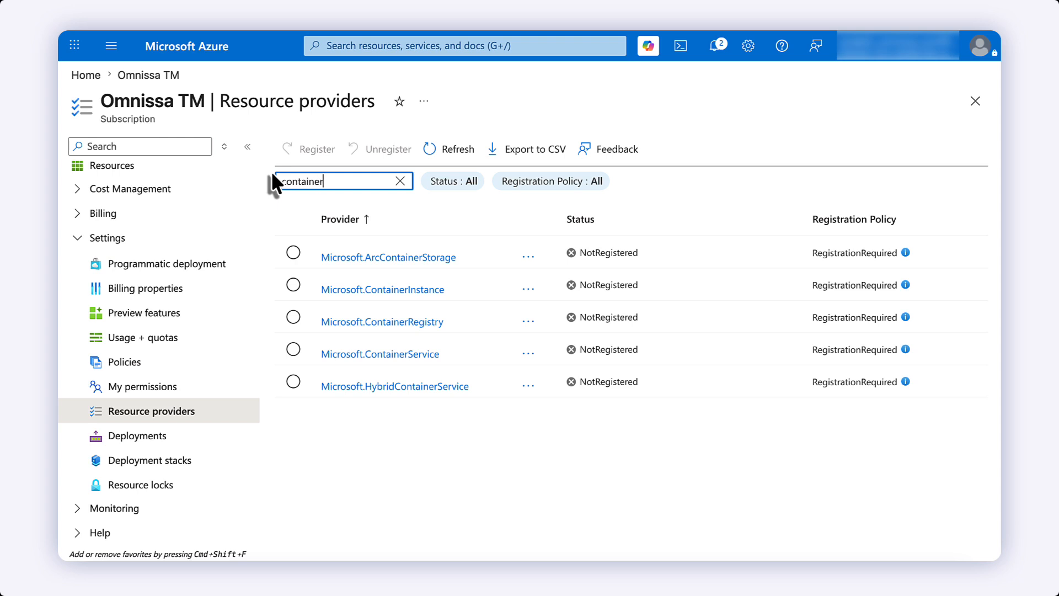
click(295, 348)
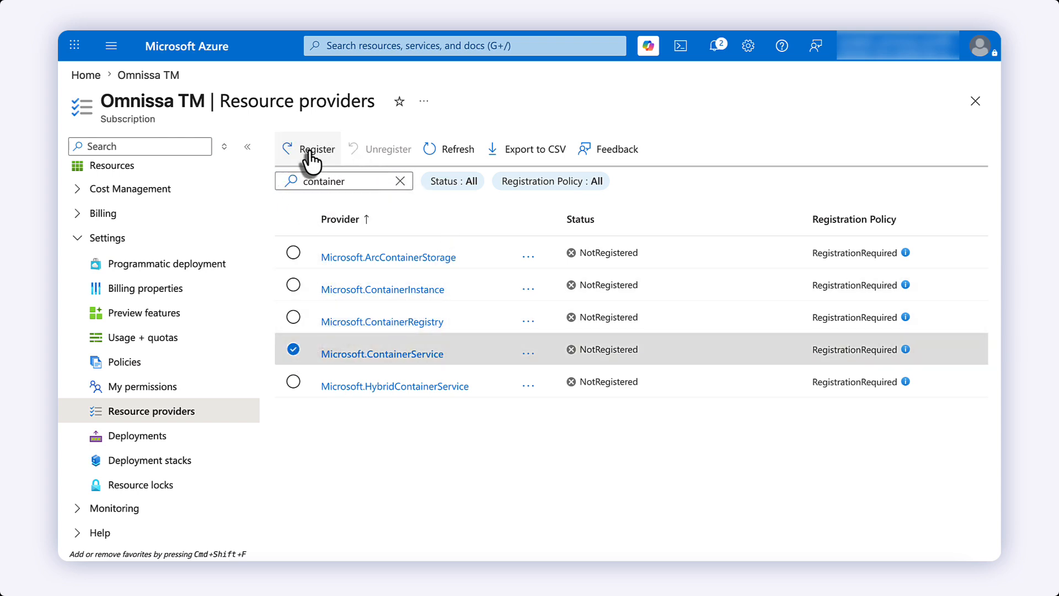
click(312, 150)
click(585, 223)
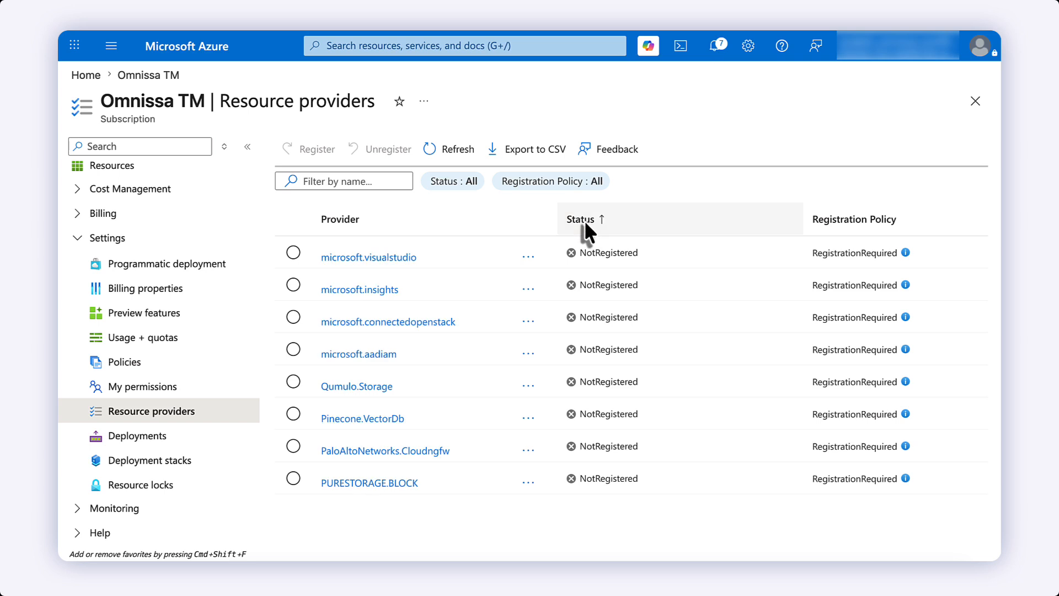
click(585, 222)
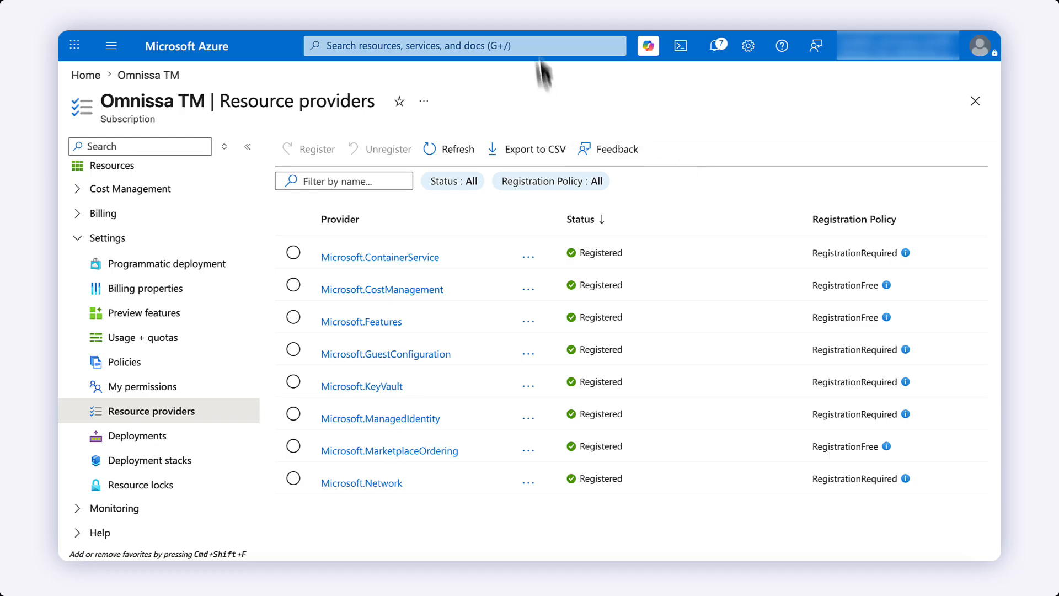
- Find Managed Identities with a 'managed id' search and start creating one
click(538, 46)
text(m)
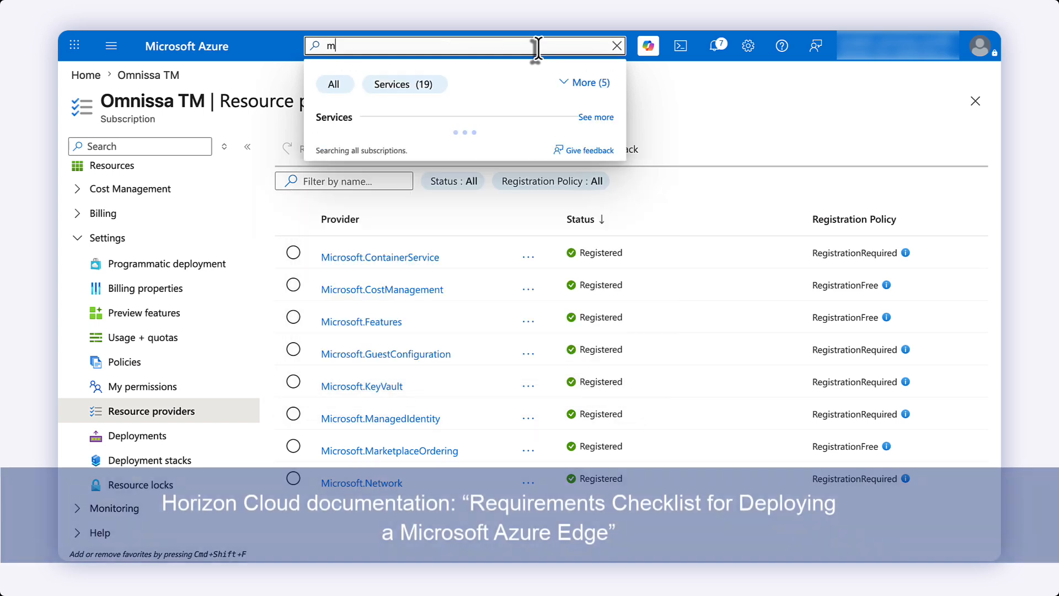
text(anaged)
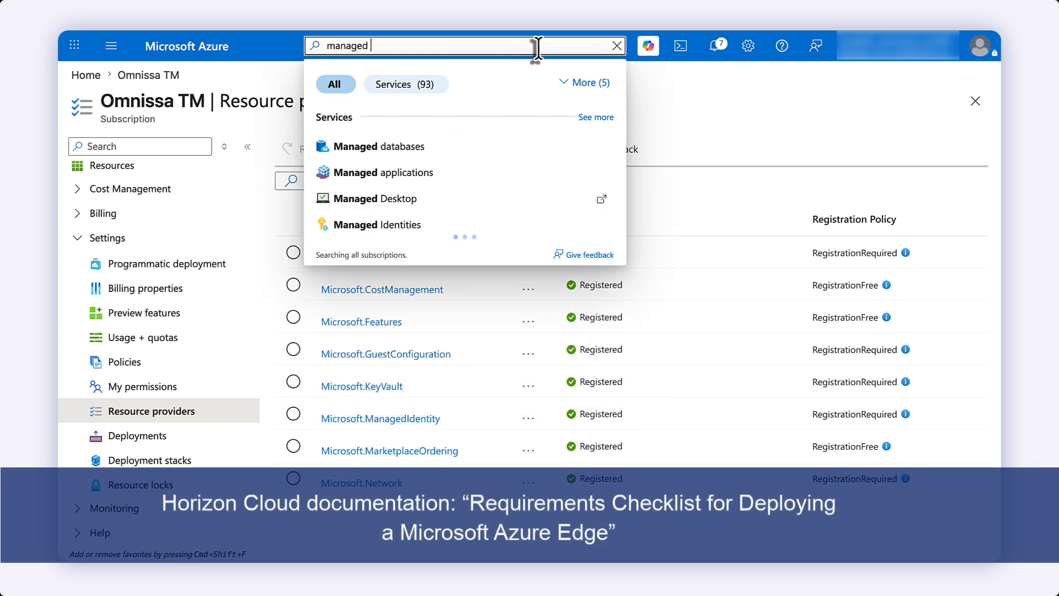
text( id)
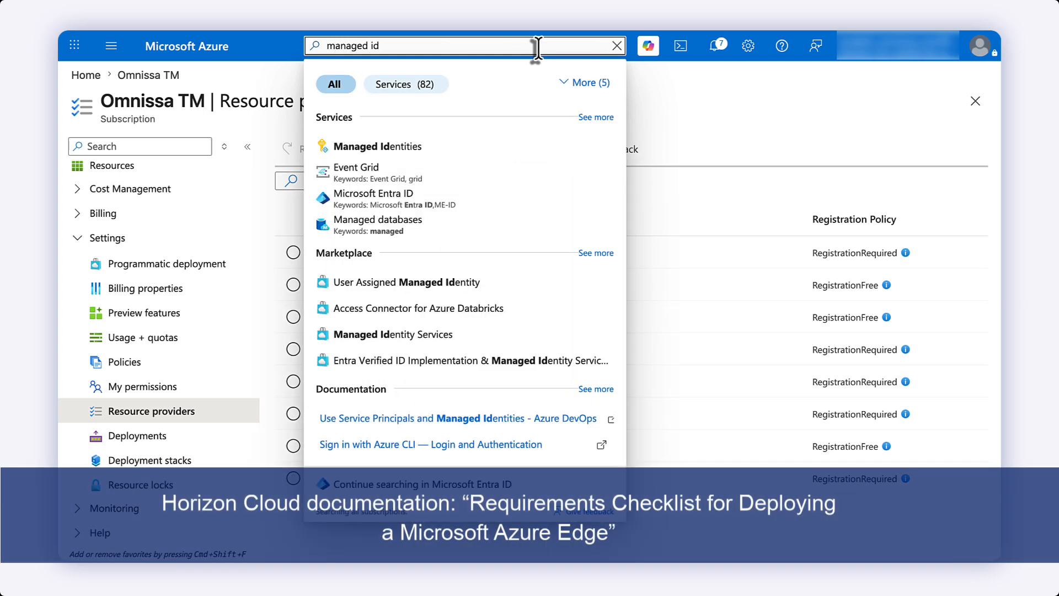
click(466, 148)
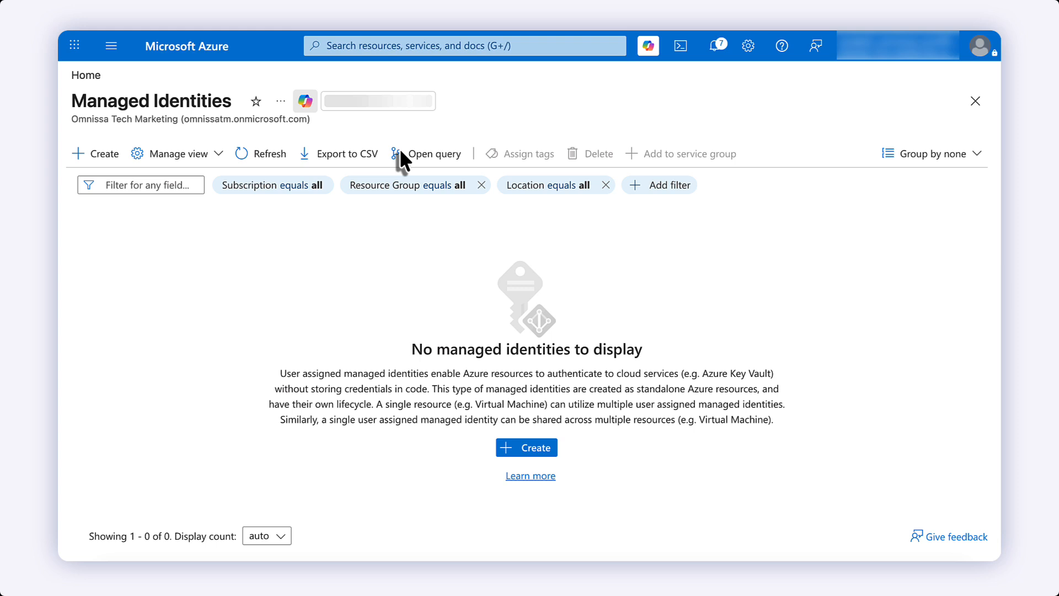
click(530, 450)
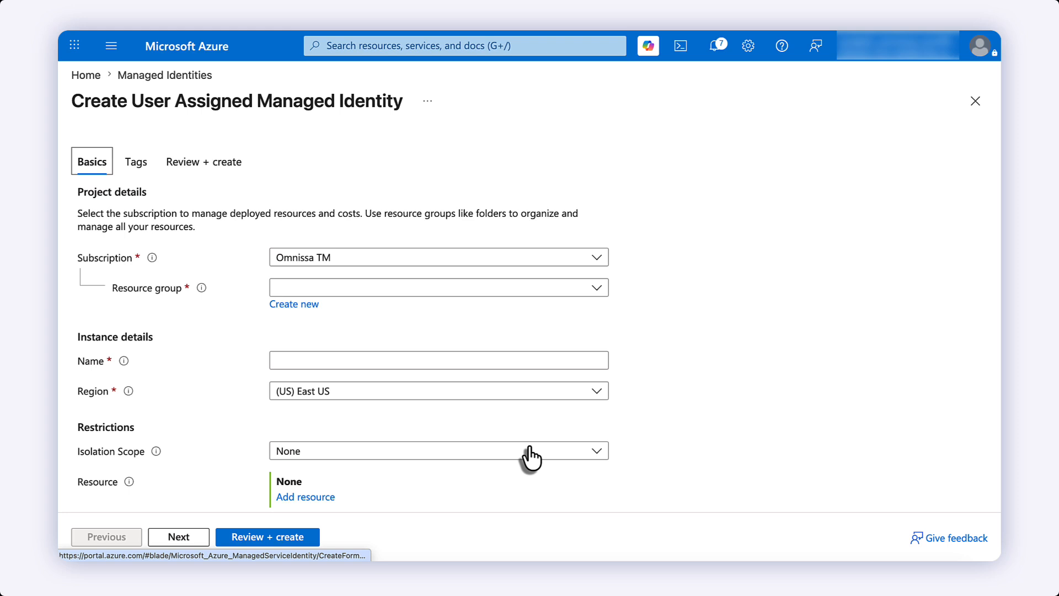
- Create the new resource group hcs-resource-group and keep East US as the region
click(306, 306)
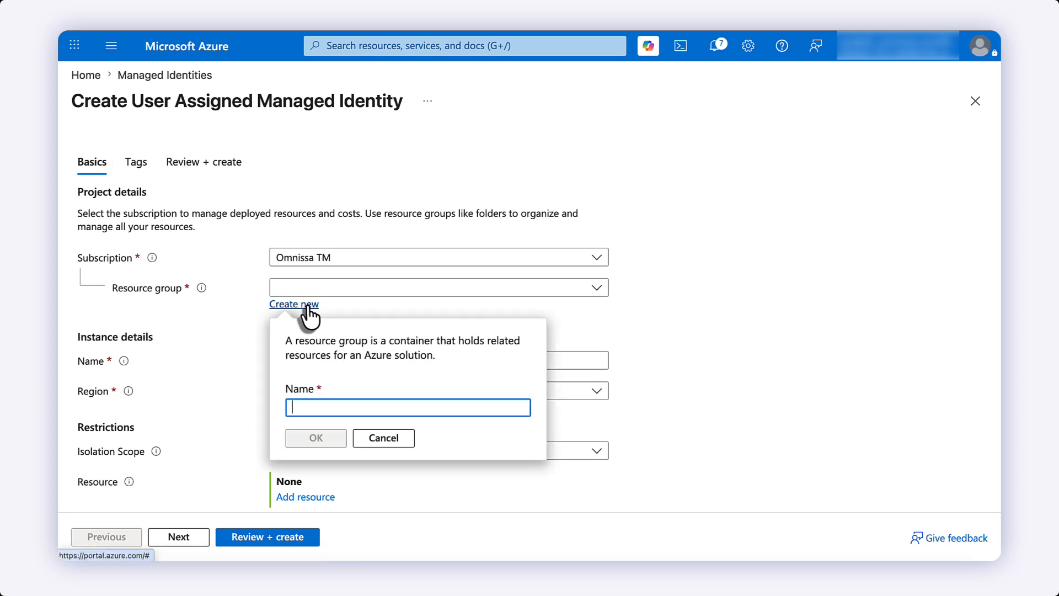
text(hcs-resour)
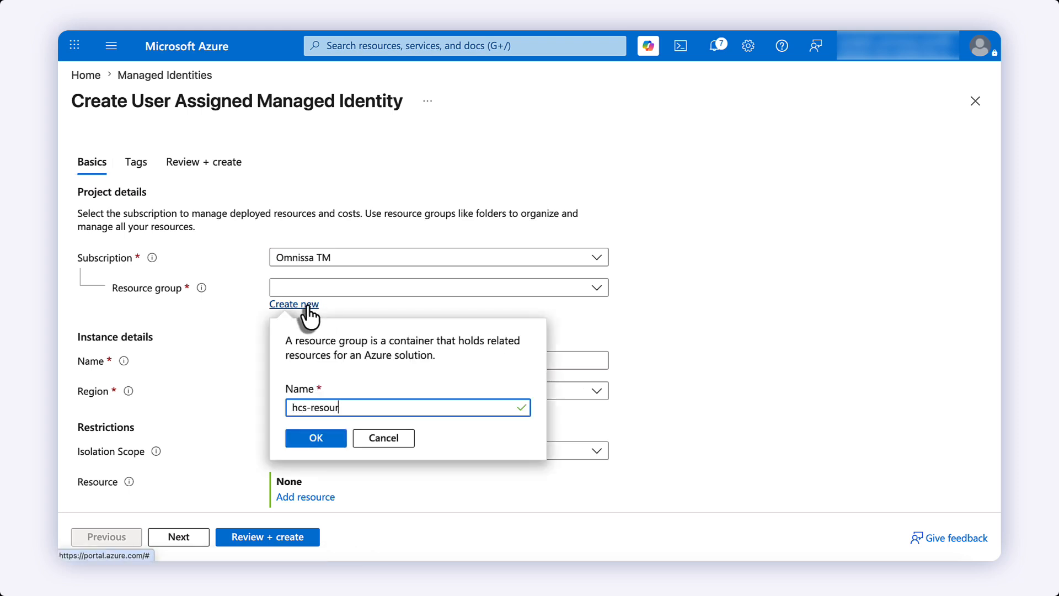
text(ce-group)
click(313, 440)
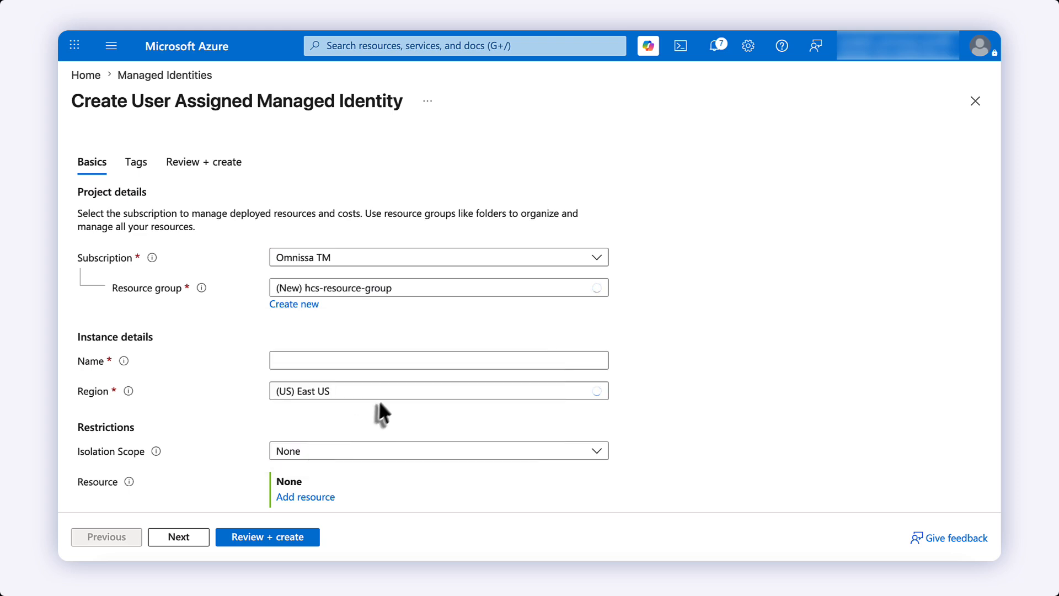
click(584, 396)
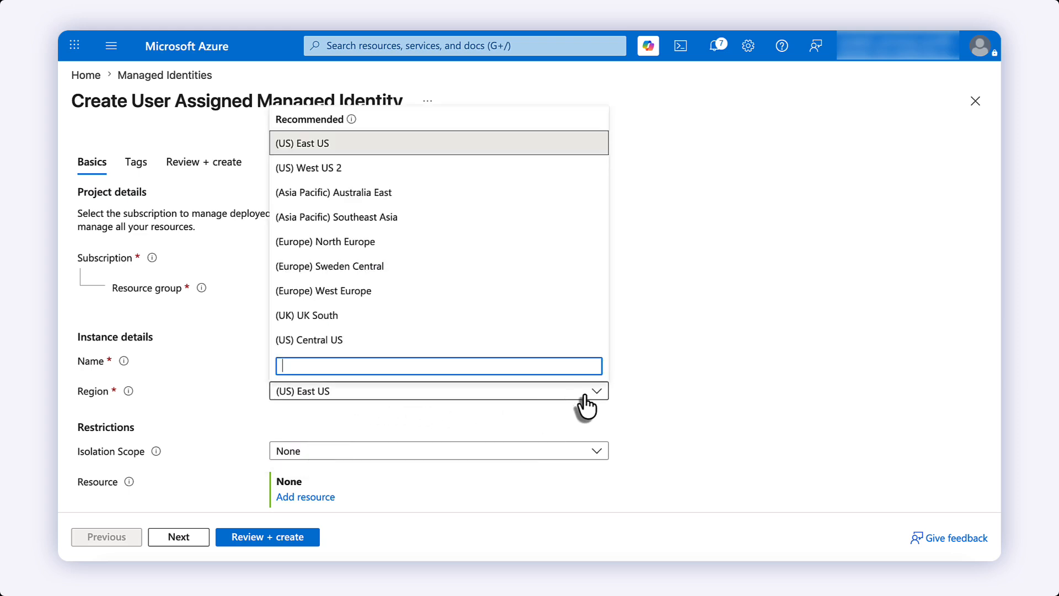
click(585, 396)
- Name the identity hcs-managed-ID and run Review + create
scroll(558, 440, down, 1)
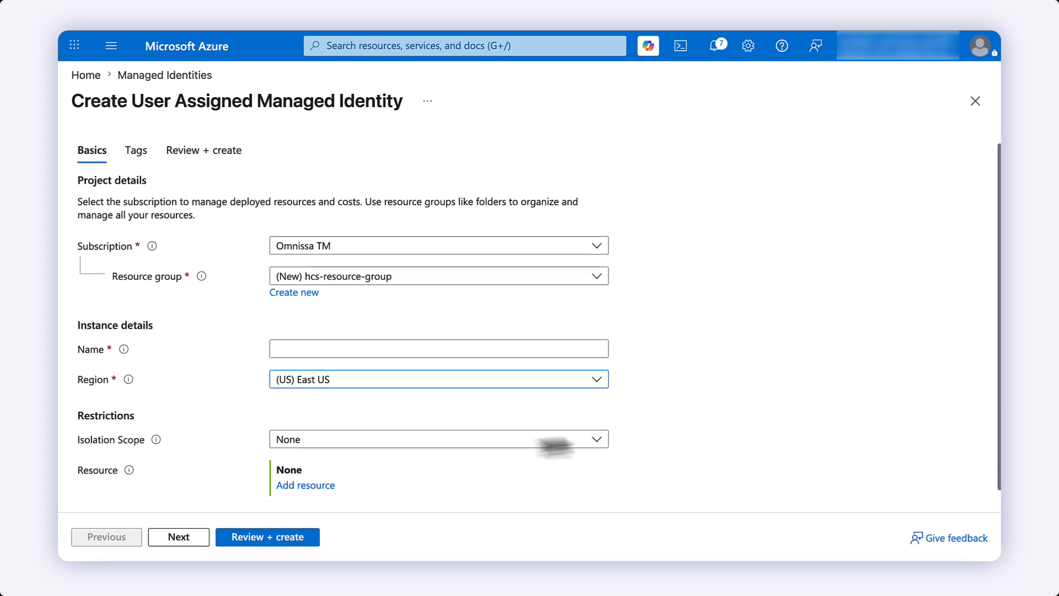
click(358, 327)
text(hcs-managed-ID)
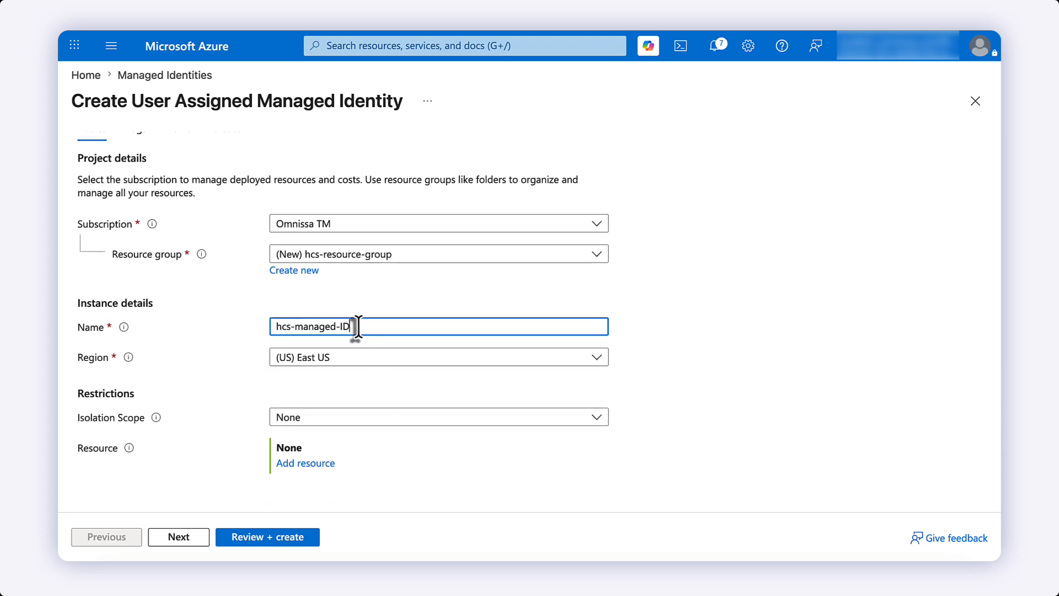
click(278, 538)
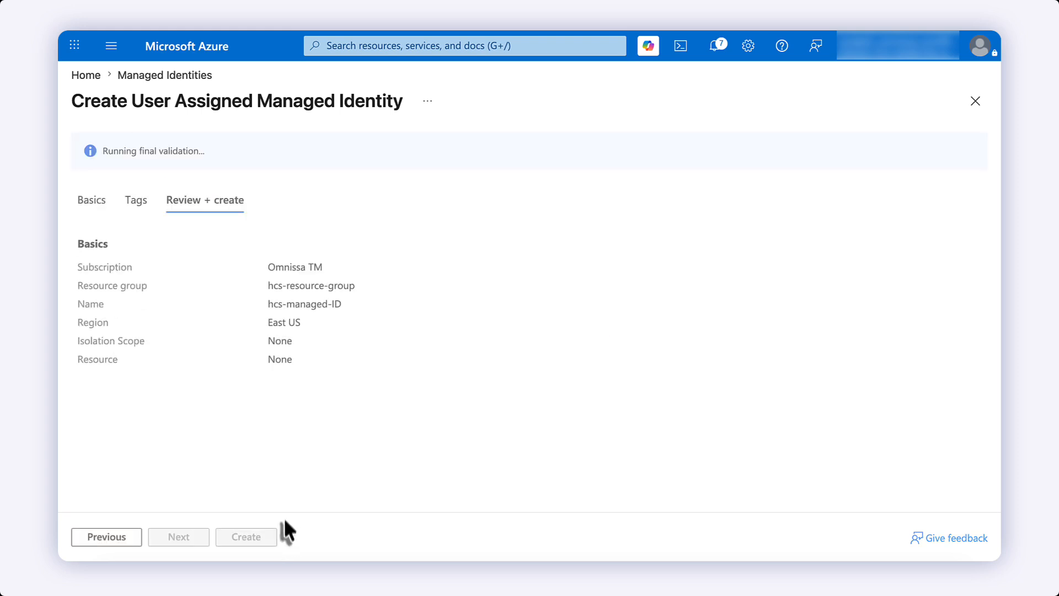
- Deploy hcs-managed-ID and open the new resource from the deployment details
click(247, 538)
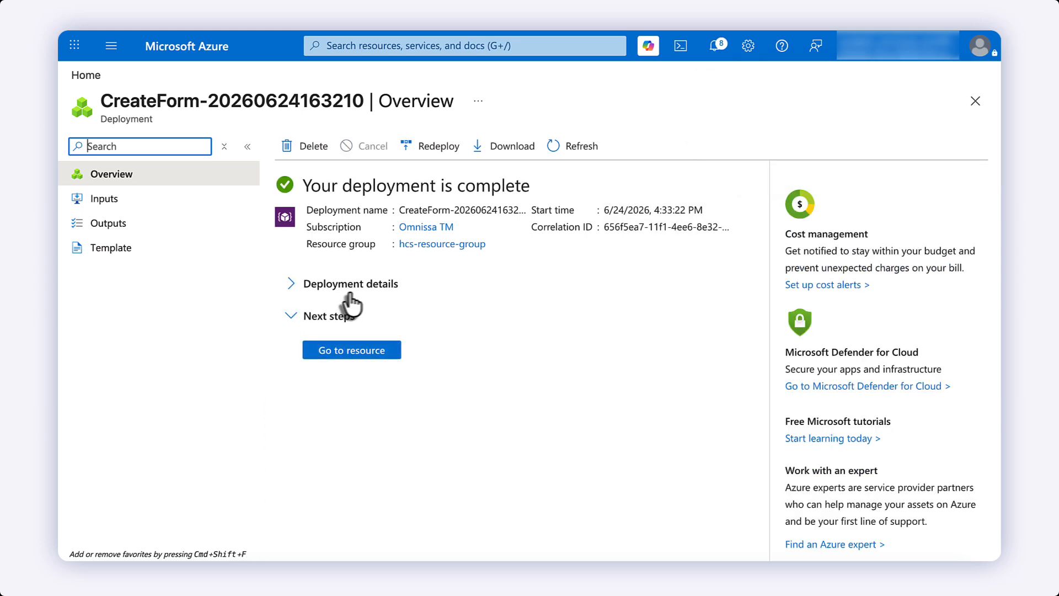
click(289, 283)
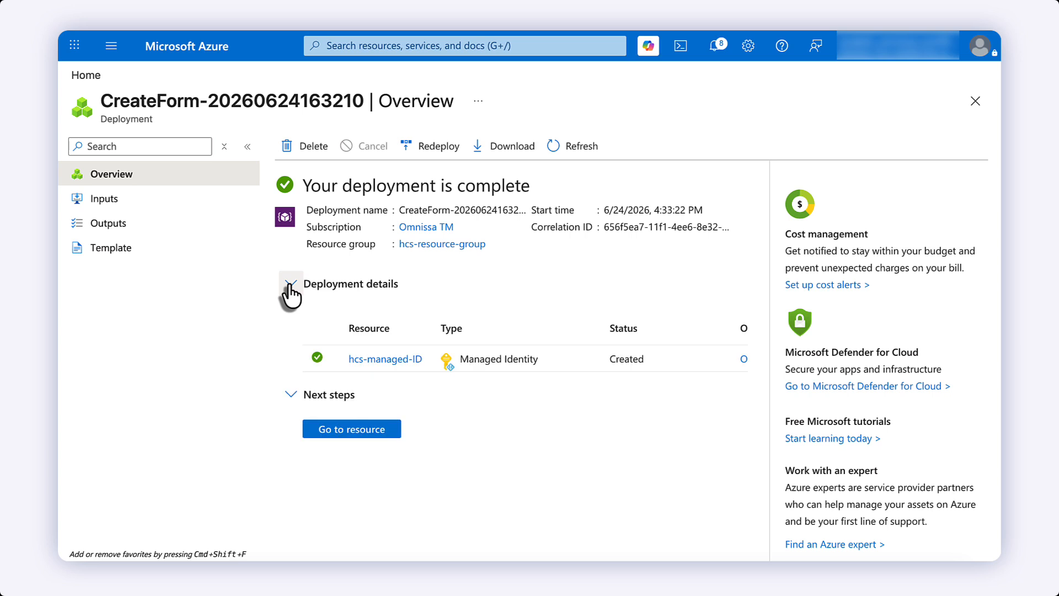
click(384, 365)
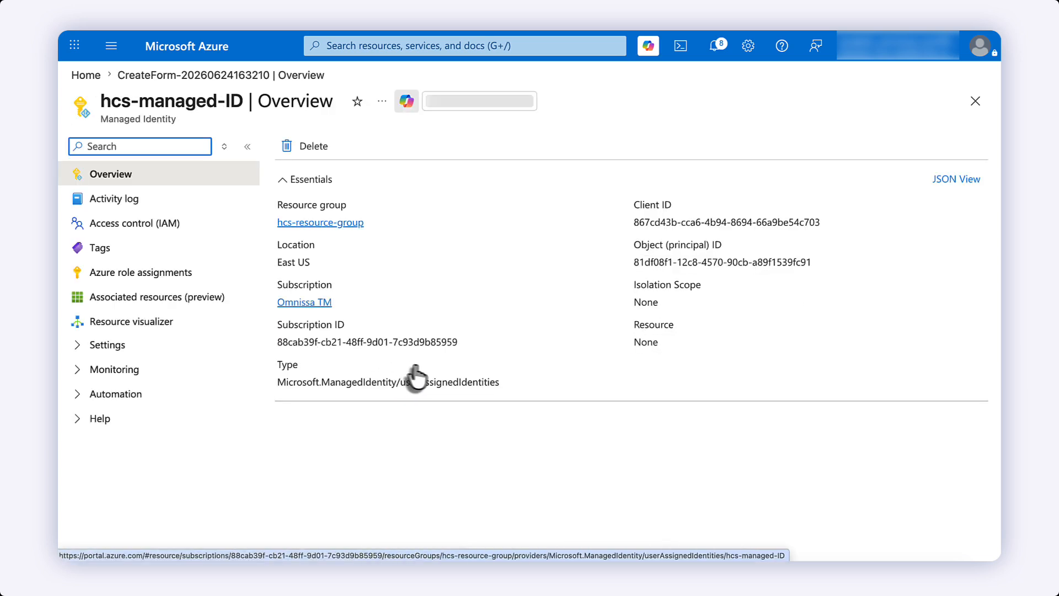
- Save a Managed Identity Operator role for hcs-managed-ID at Omnissa TM subscription scope
click(183, 276)
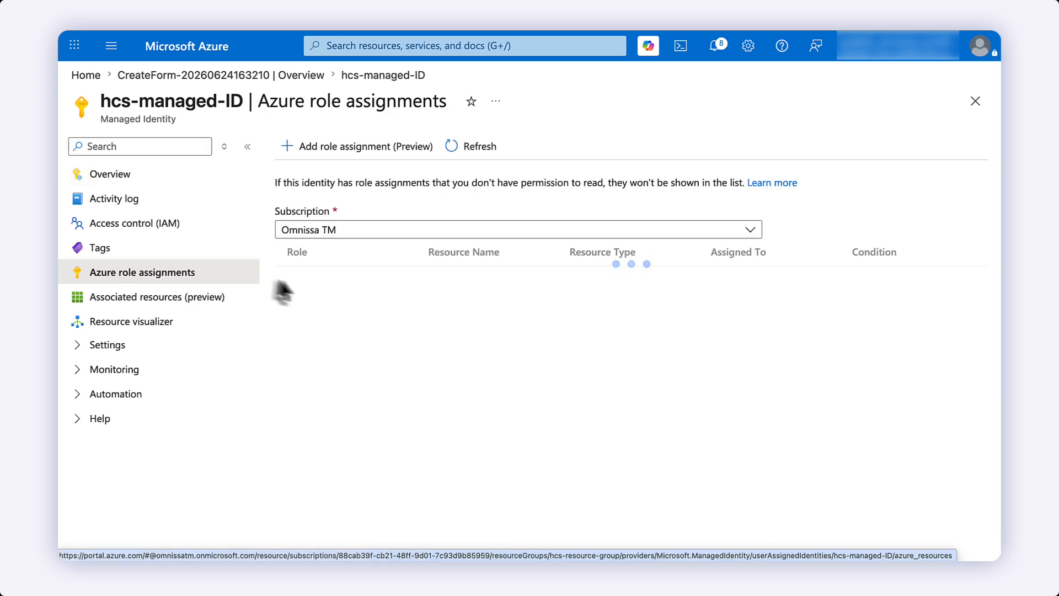
click(375, 156)
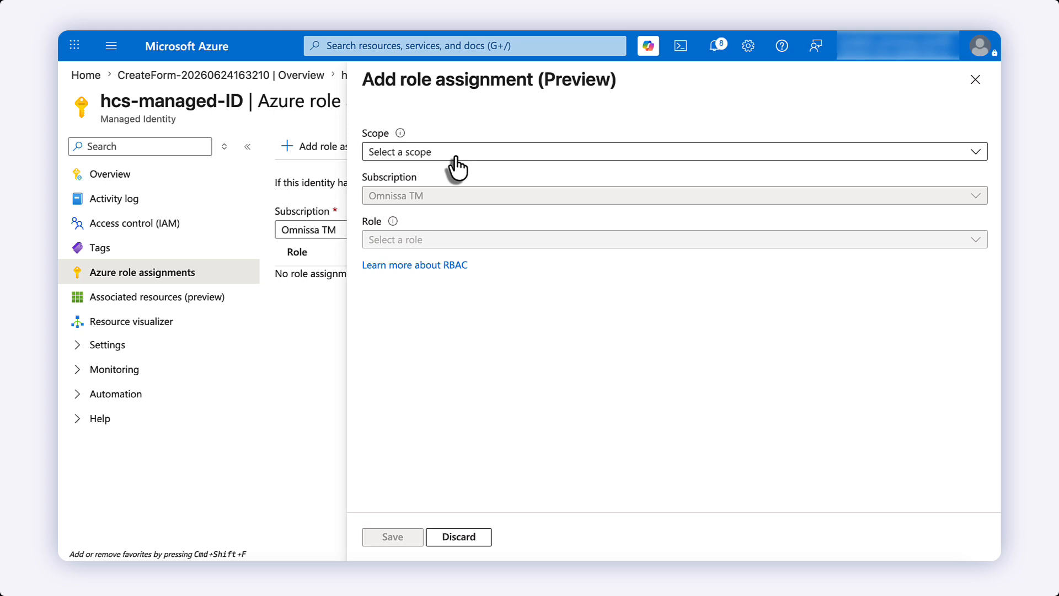
click(456, 157)
click(561, 204)
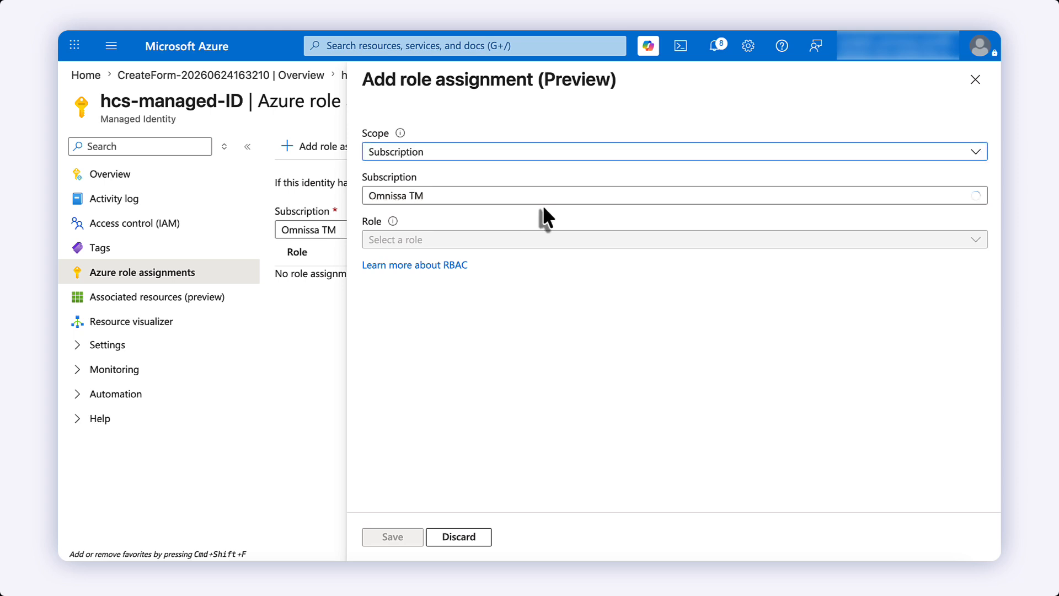
click(458, 241)
text(man)
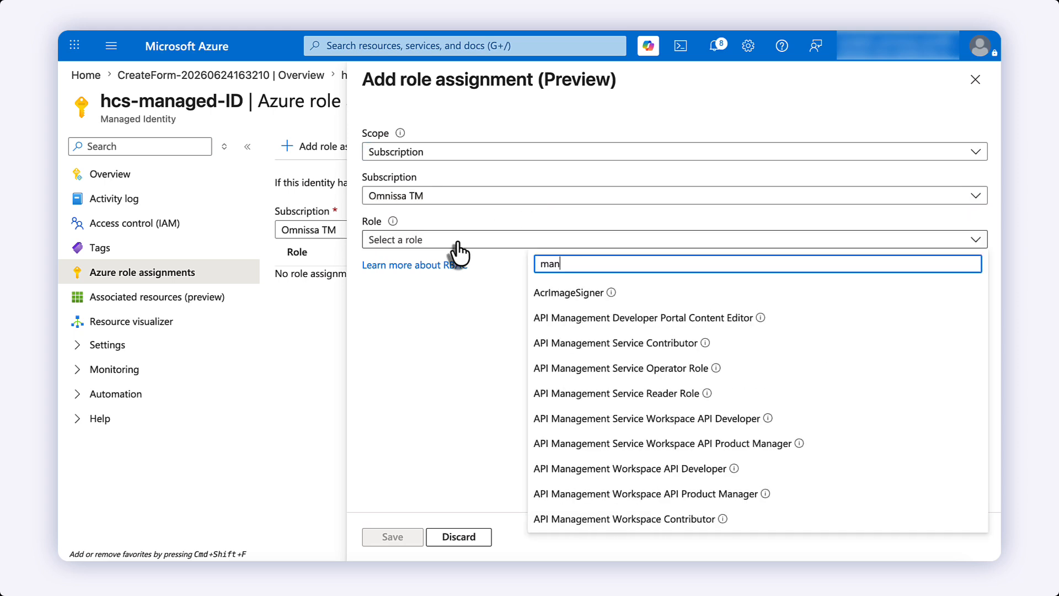
text(aged identity)
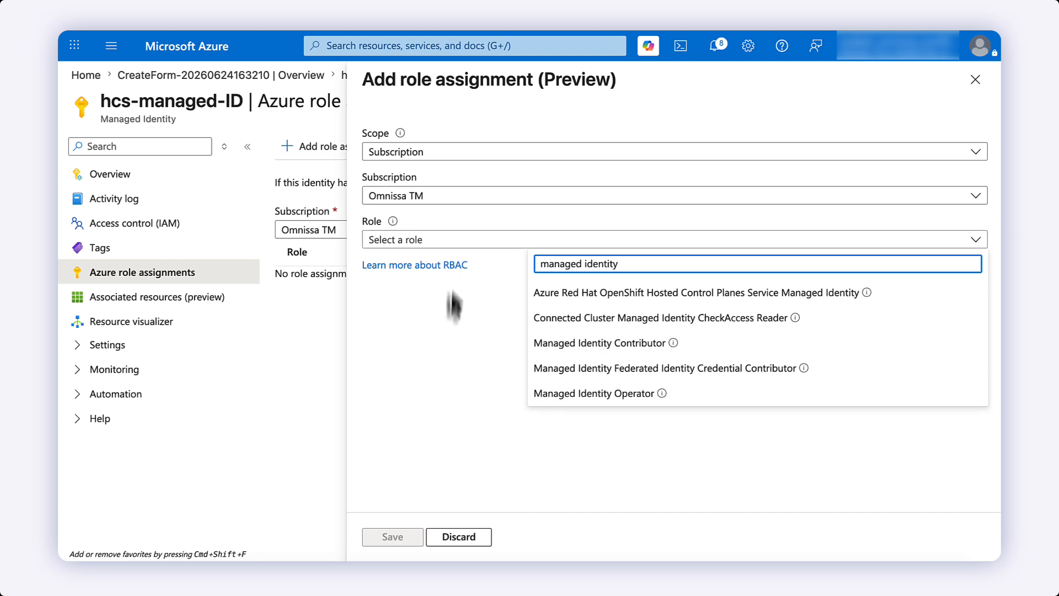
click(568, 393)
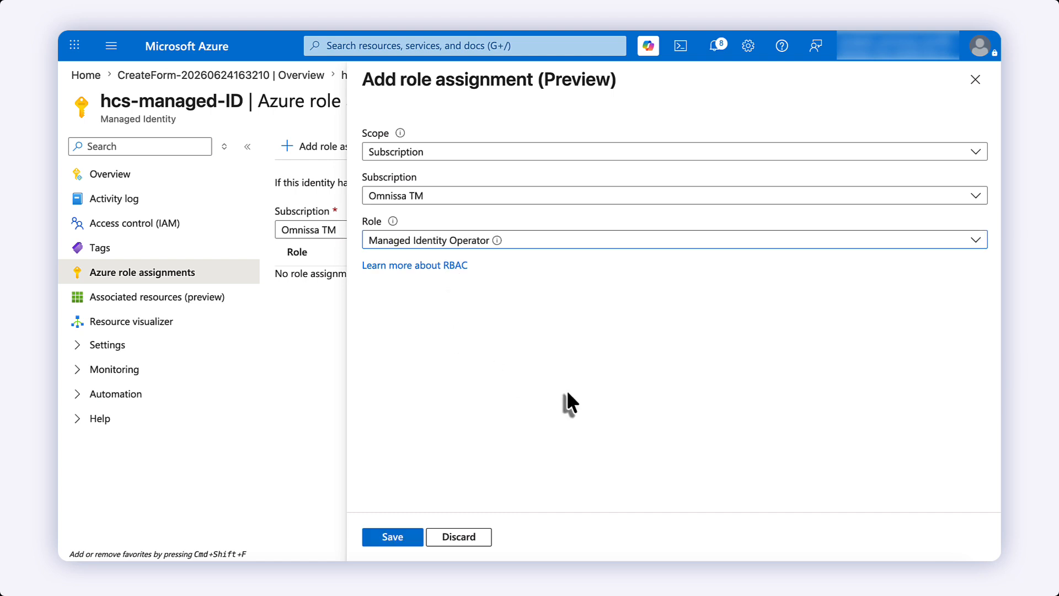
click(393, 538)
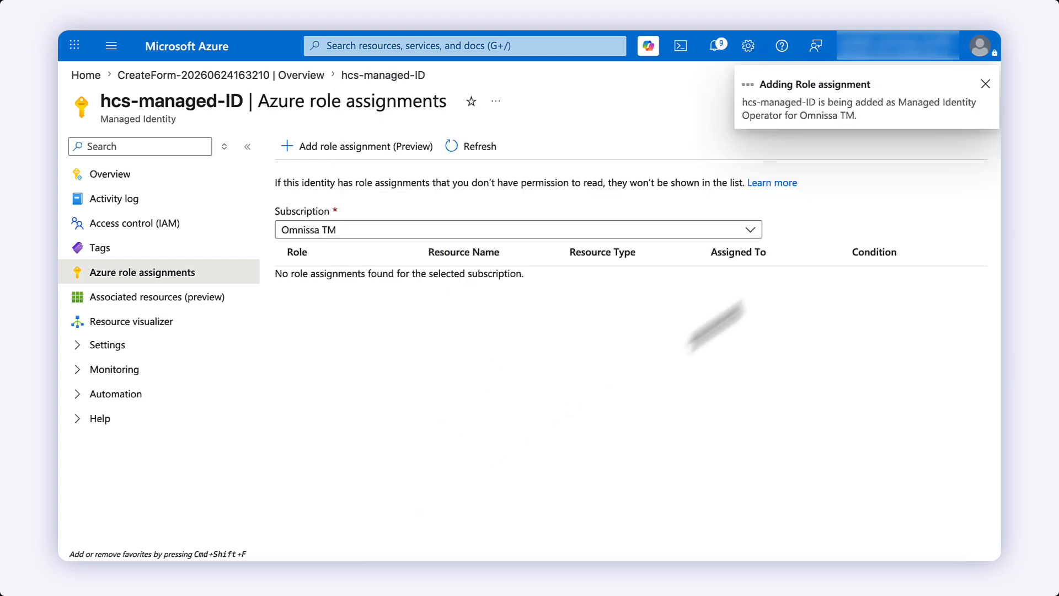
click(978, 94)
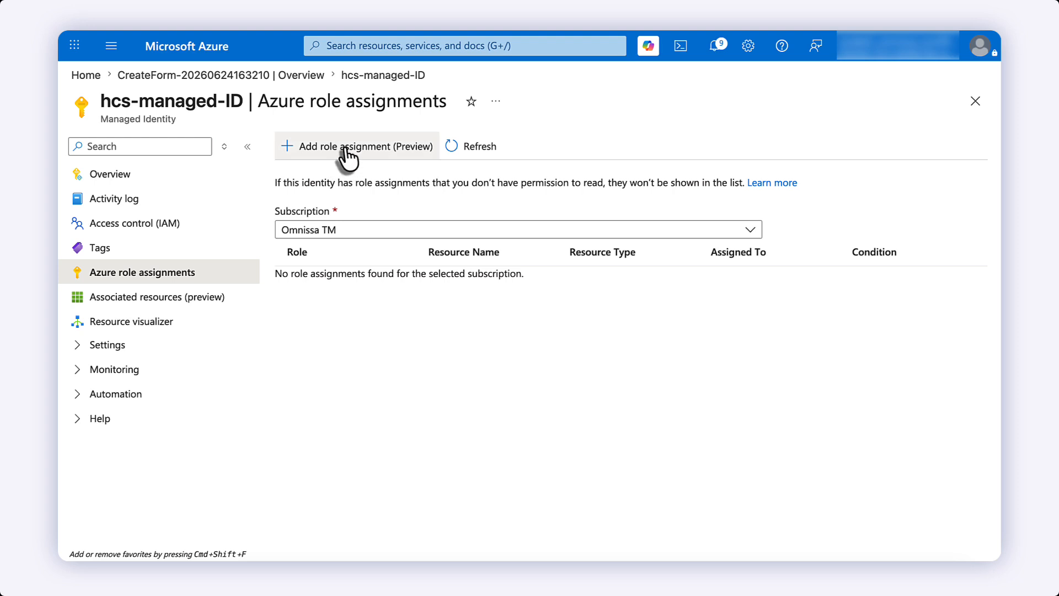
- Add Network Contributor on resource group hcs-resource-group and refresh the role assignments
click(346, 154)
click(434, 154)
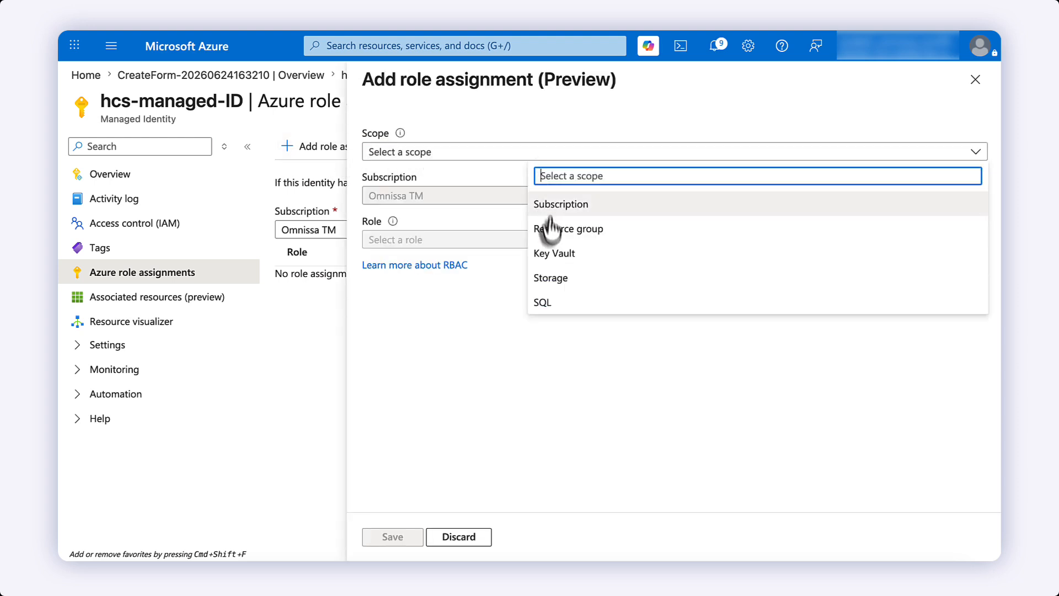
click(549, 229)
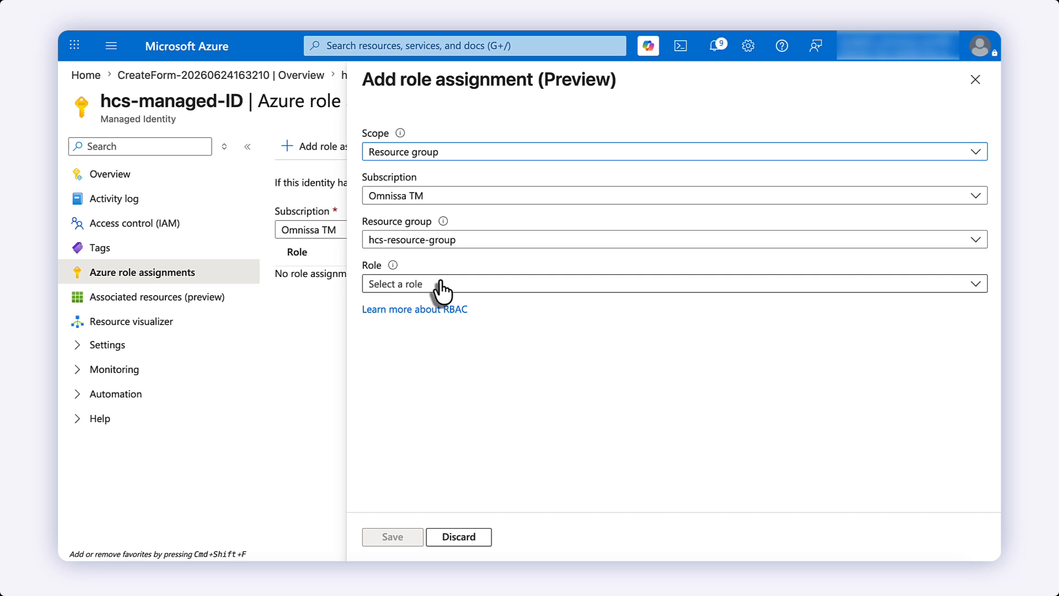
click(441, 284)
text(networ)
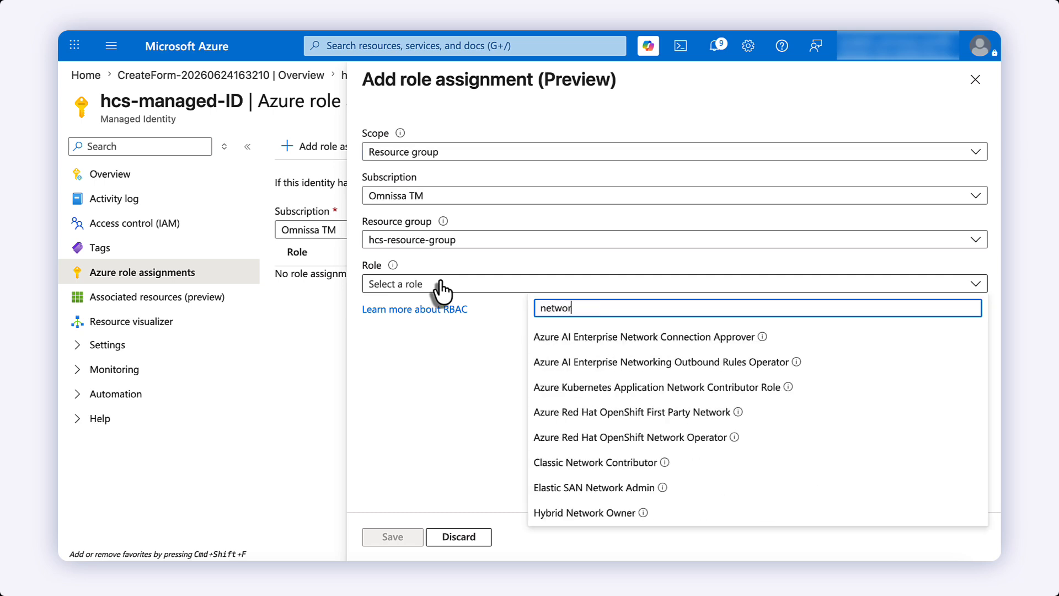
text(k con)
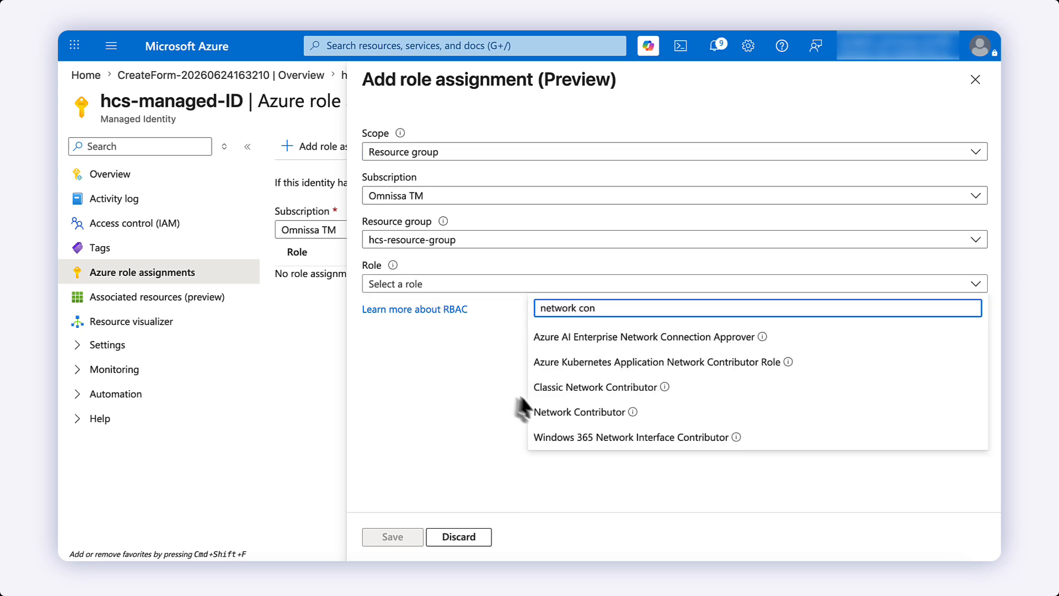
click(557, 415)
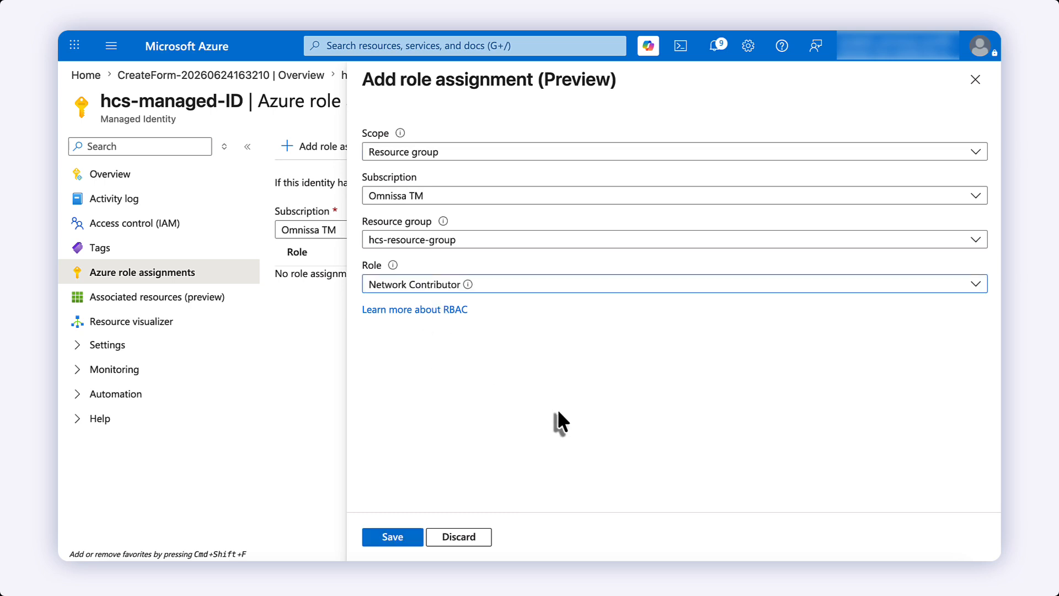
click(393, 538)
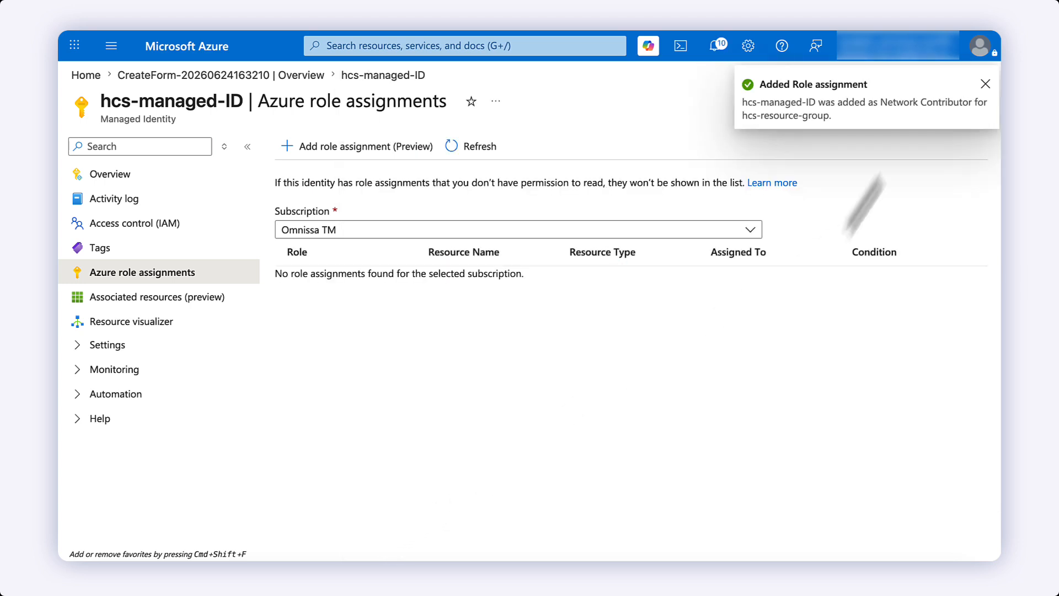
click(984, 87)
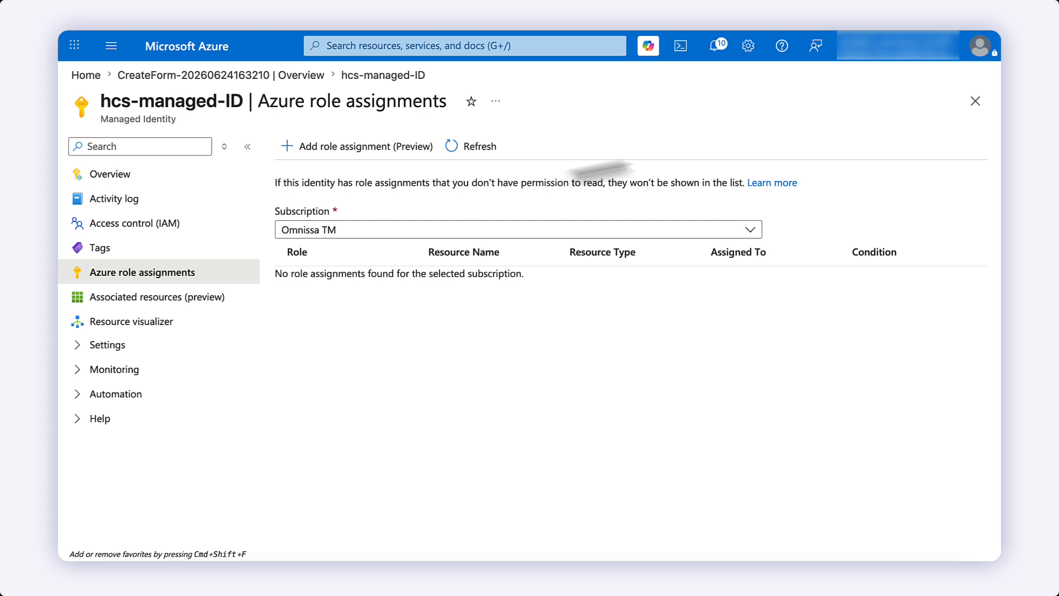
click(481, 153)
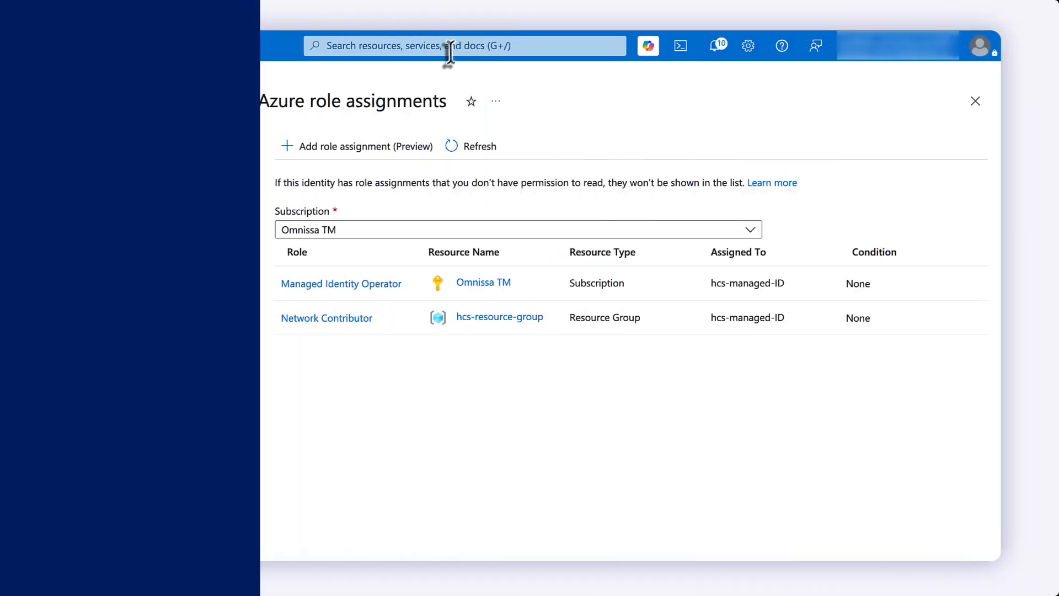
- Go from Microsoft Entra ID's All applications list to hcs-app's API permissions
click(450, 44)
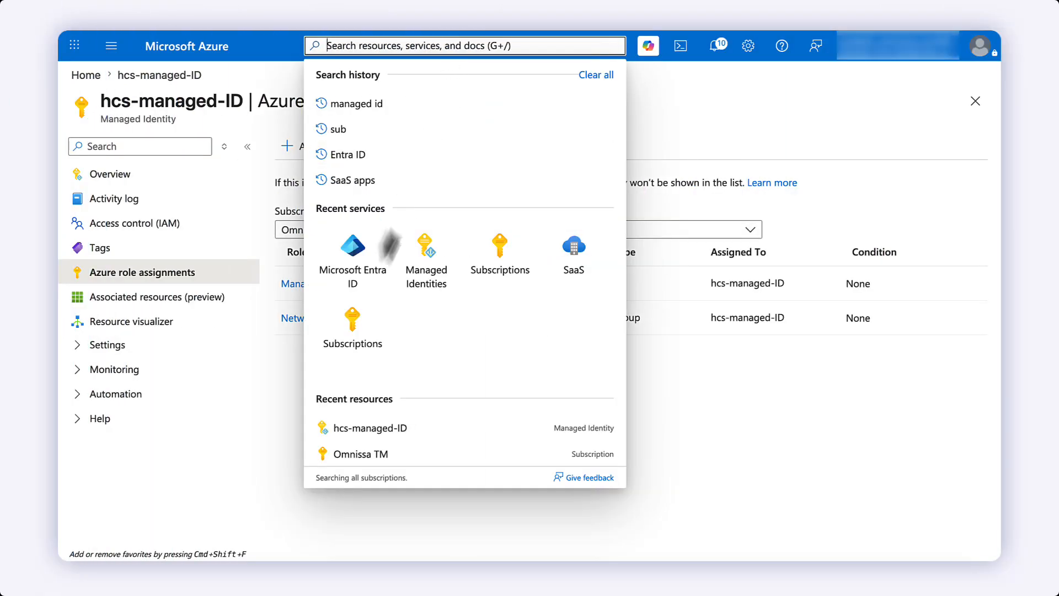
click(360, 271)
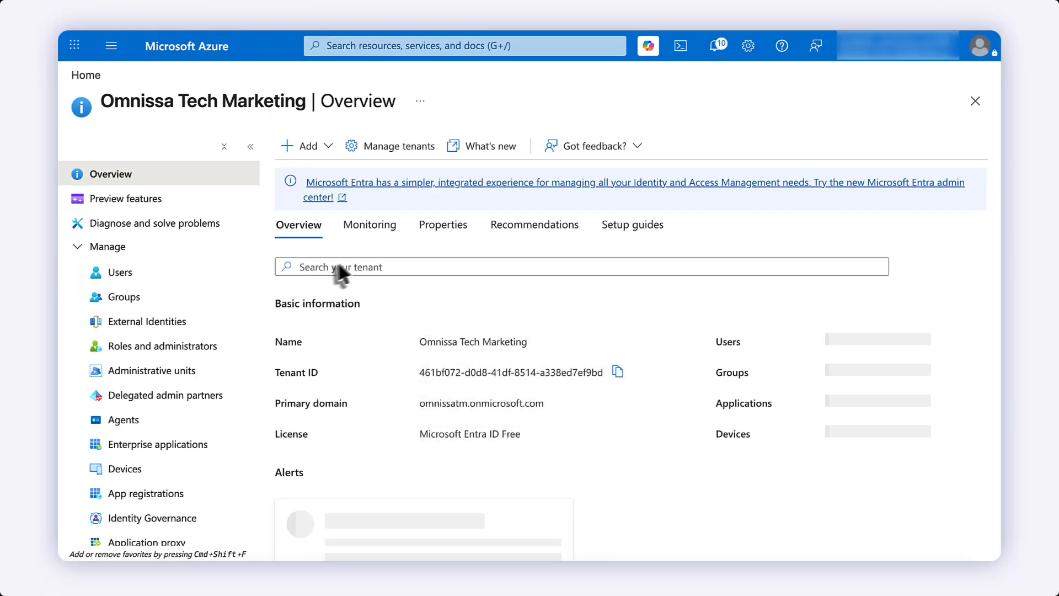
click(146, 496)
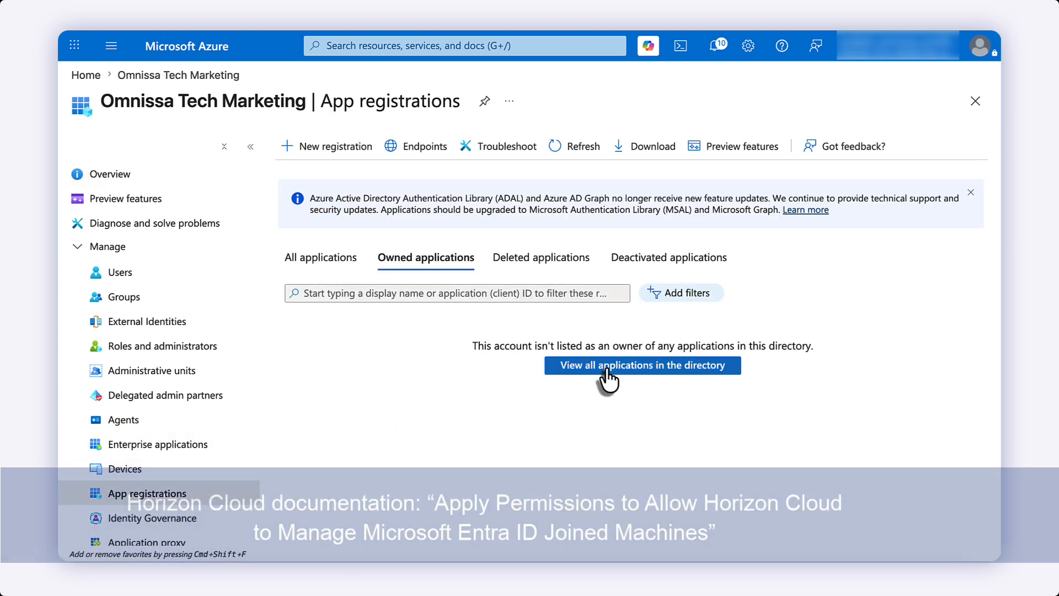
click(608, 370)
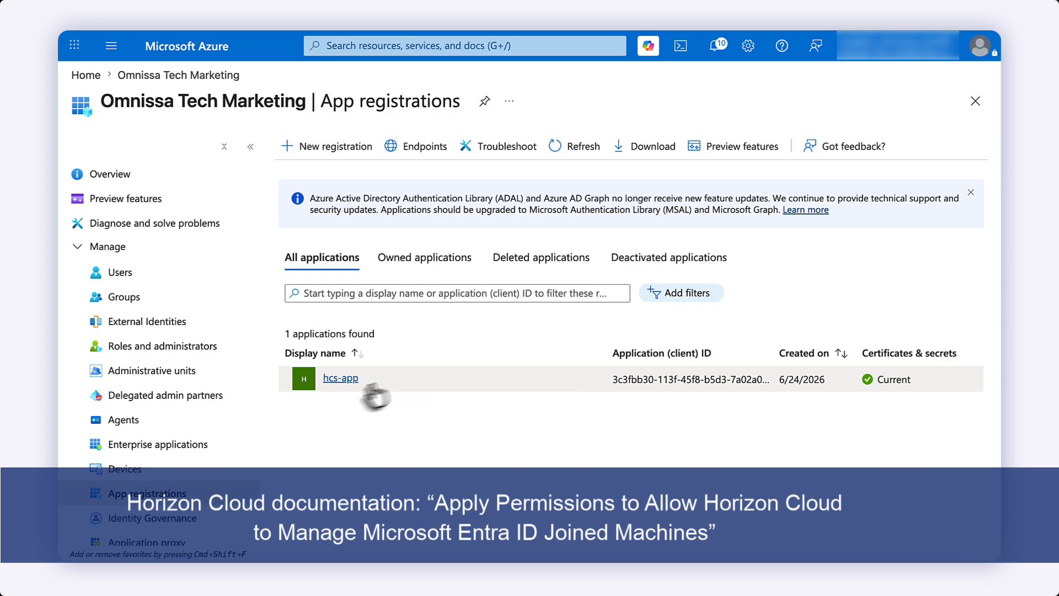
click(338, 379)
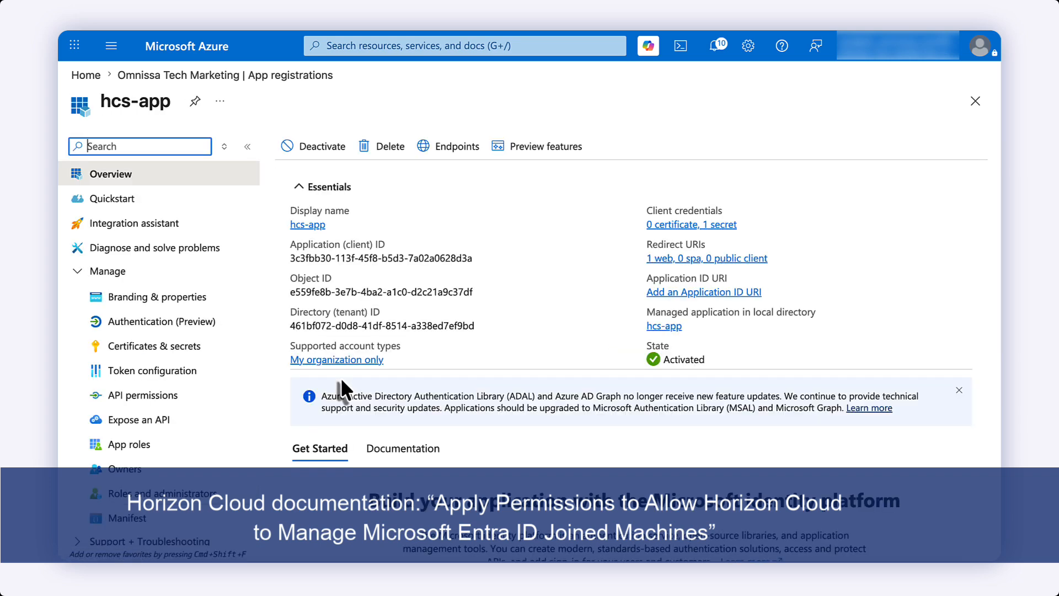
click(162, 408)
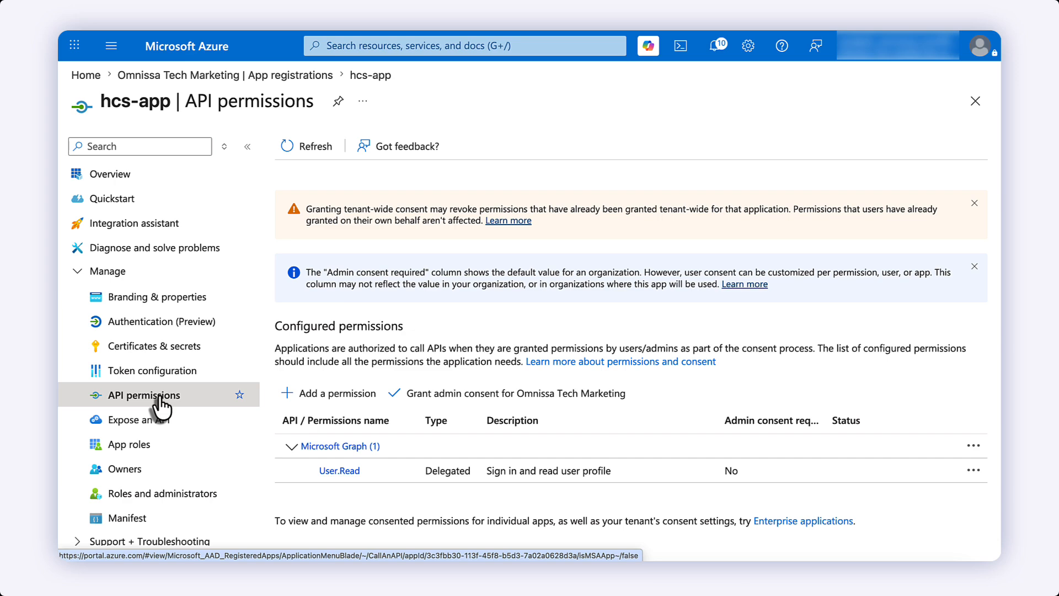
- Add the Microsoft Graph application permission Device.ReadWrite.All to hcs-app
click(350, 394)
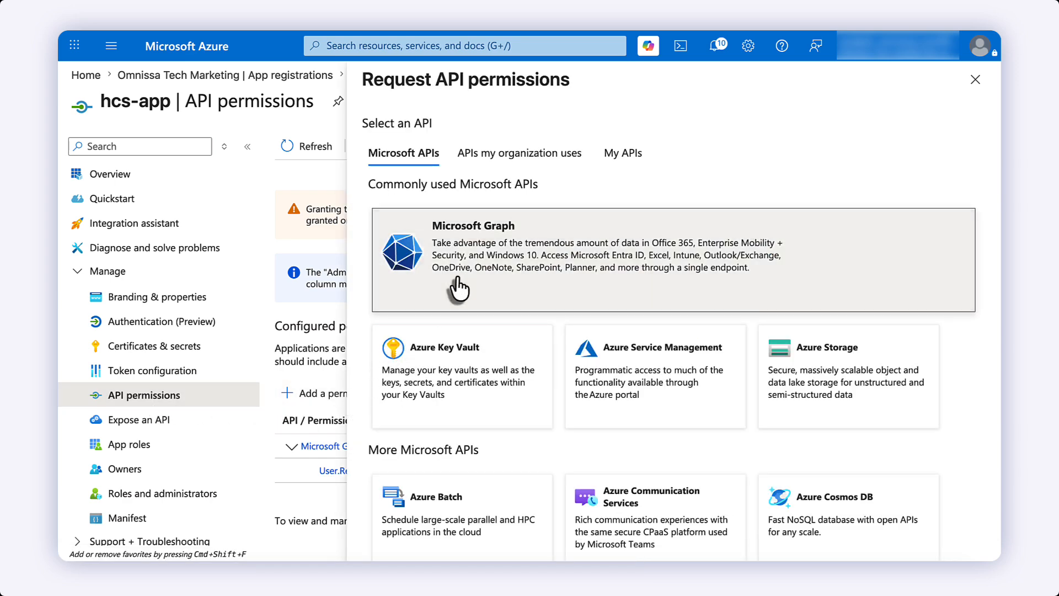
click(458, 289)
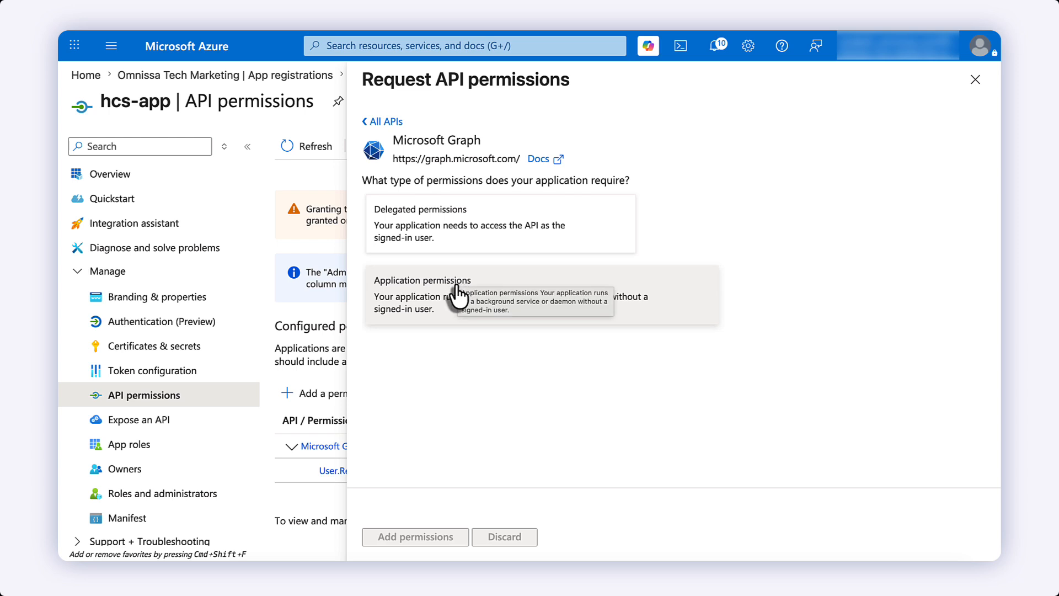
click(458, 292)
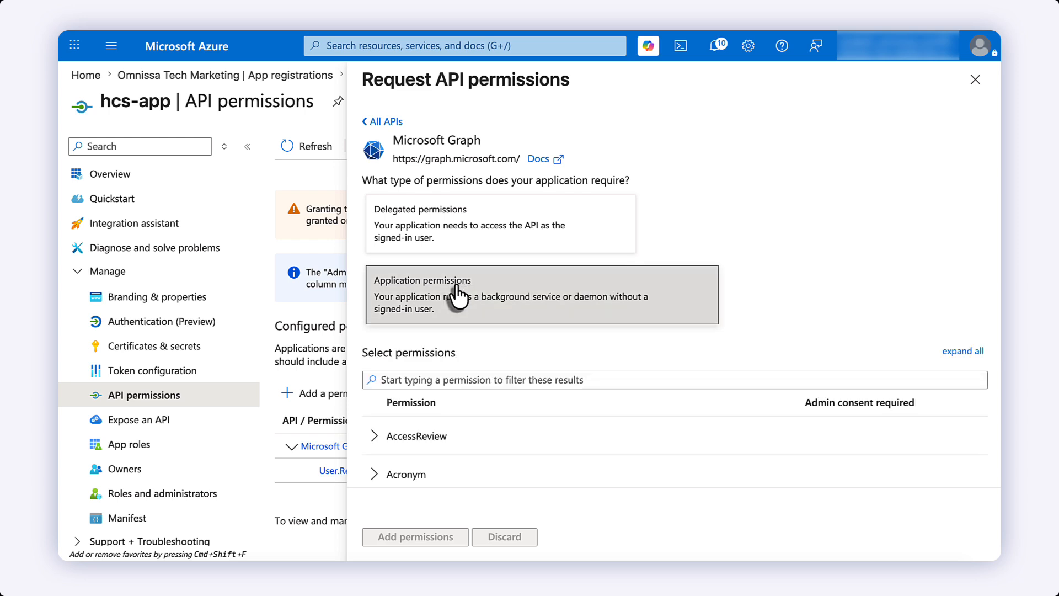
click(445, 379)
text(Device.)
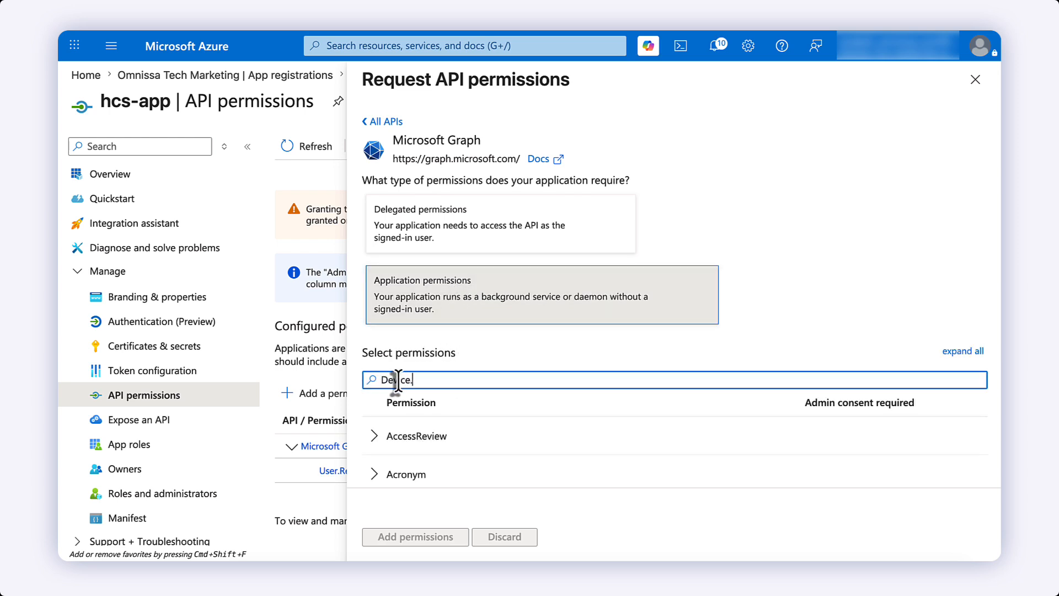
text(readwr)
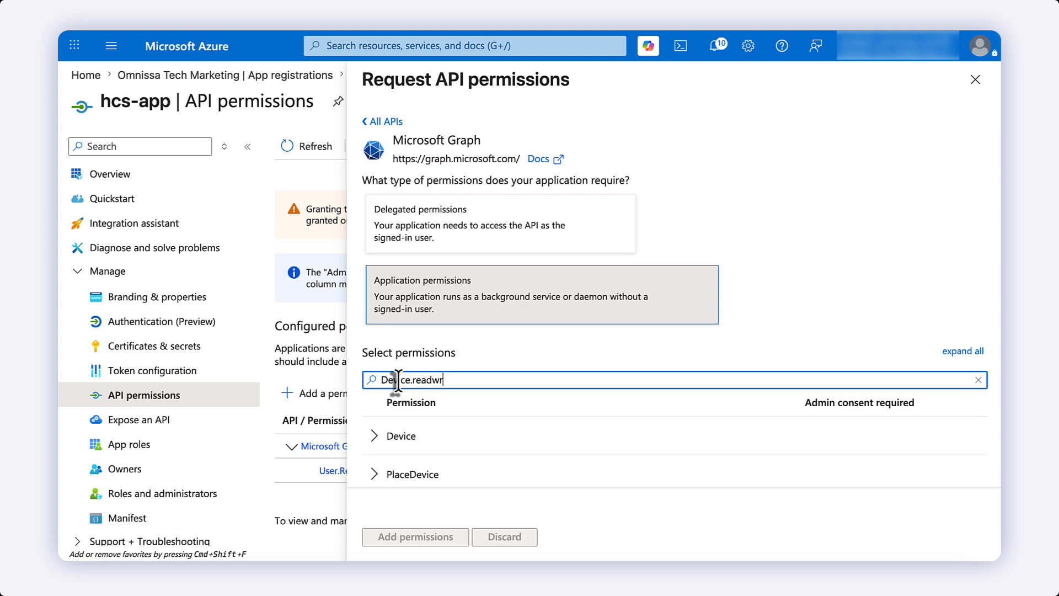
text(ite.all)
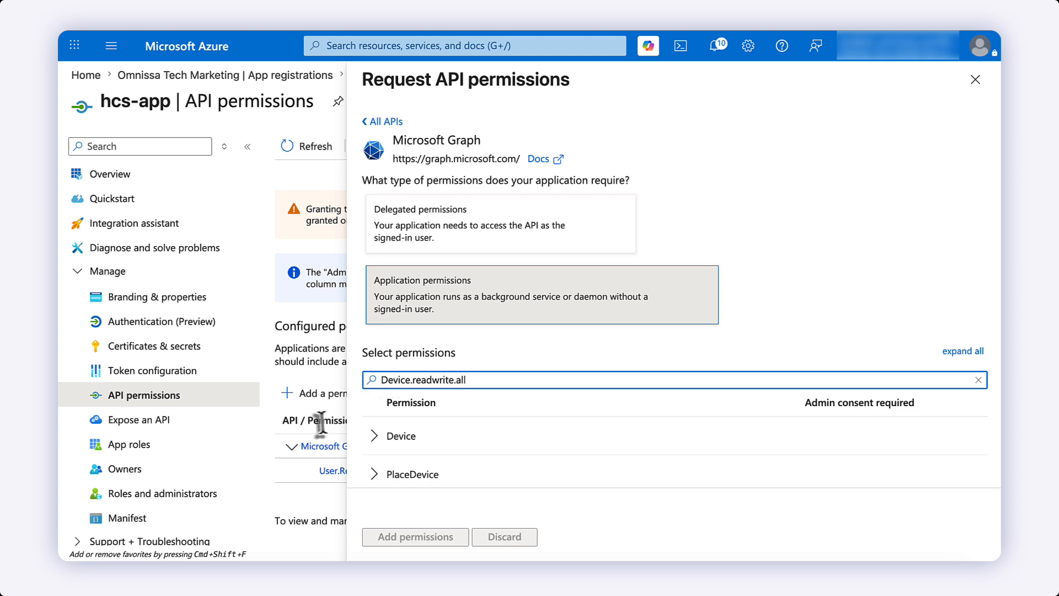
click(375, 437)
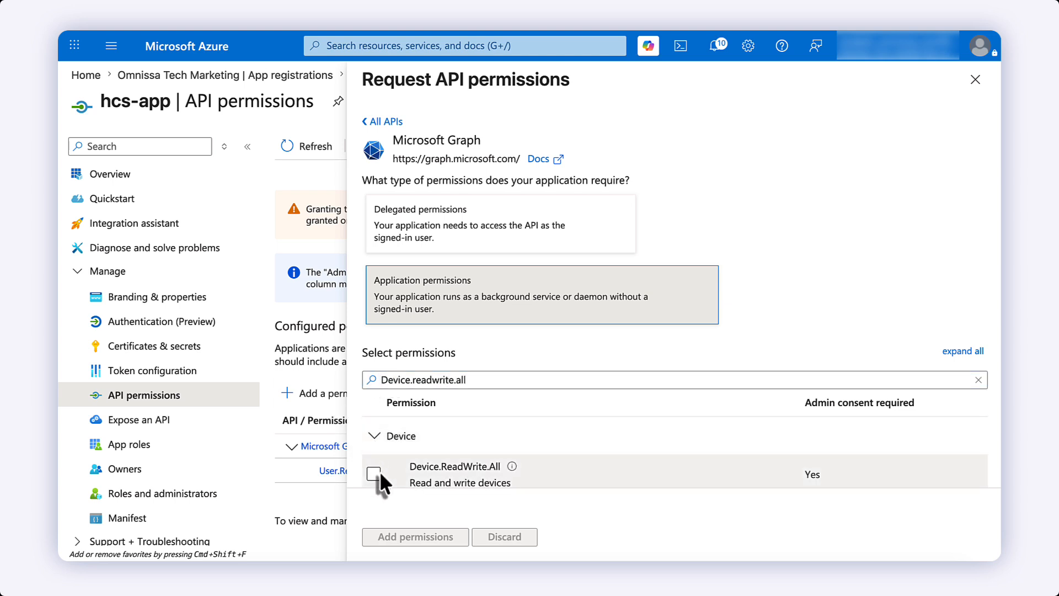
click(374, 474)
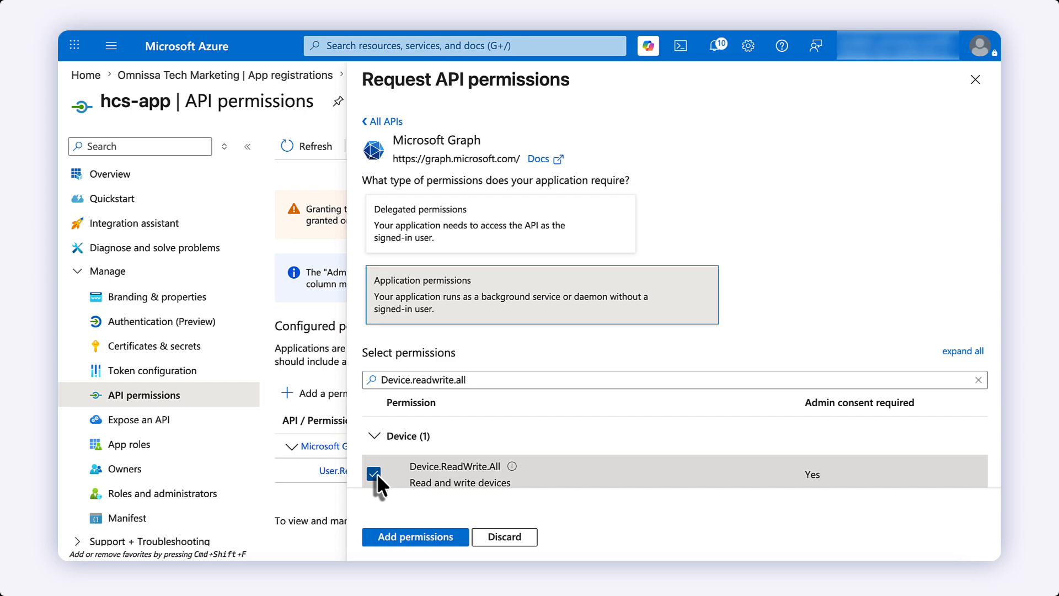
click(415, 534)
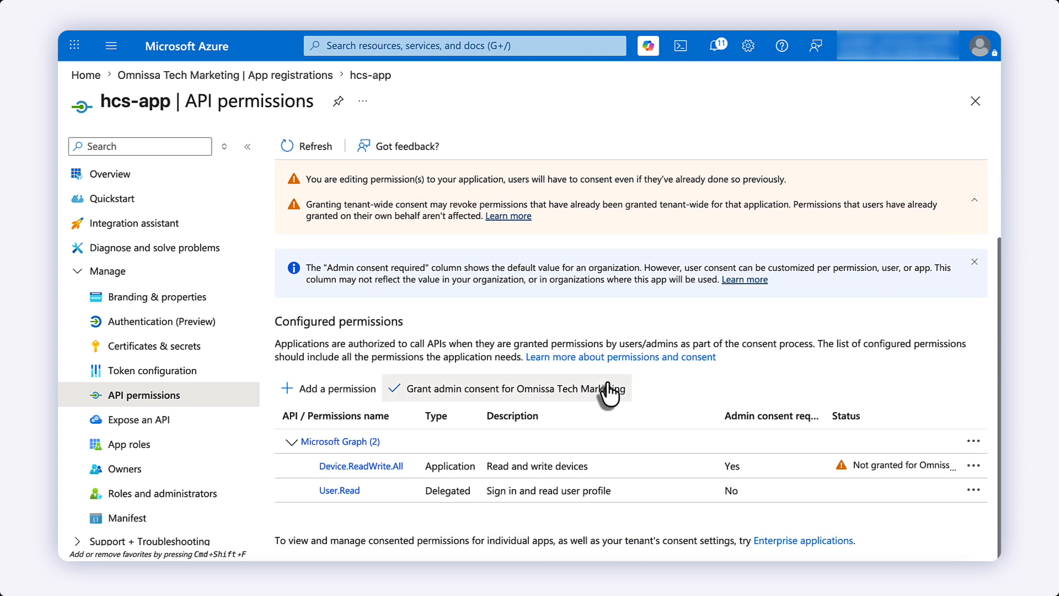
- Grant and confirm admin consent for Omnissa Tech Marketing on hcs-app's permissions
click(519, 393)
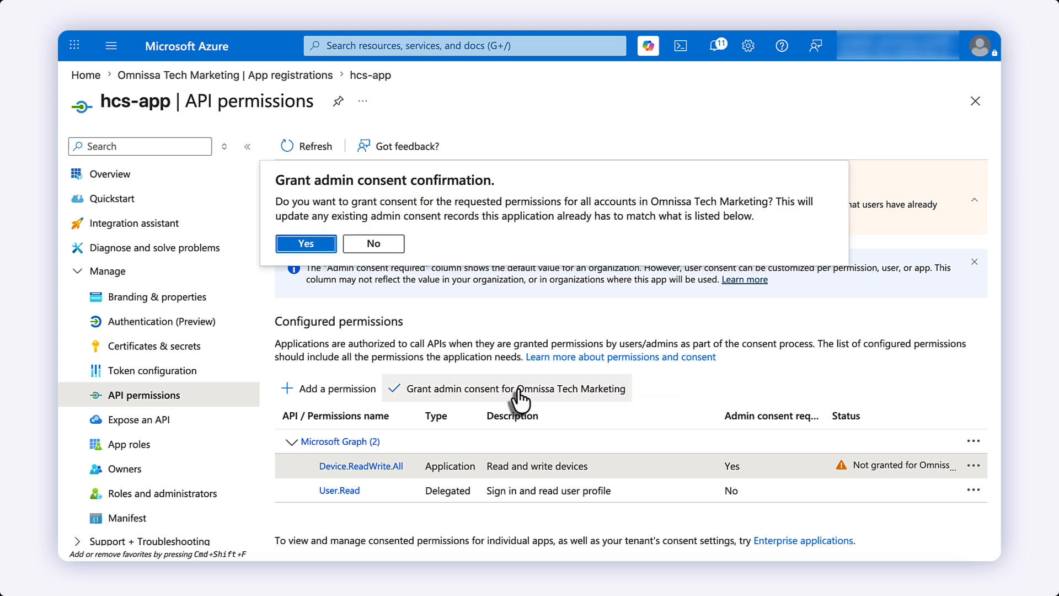
click(316, 247)
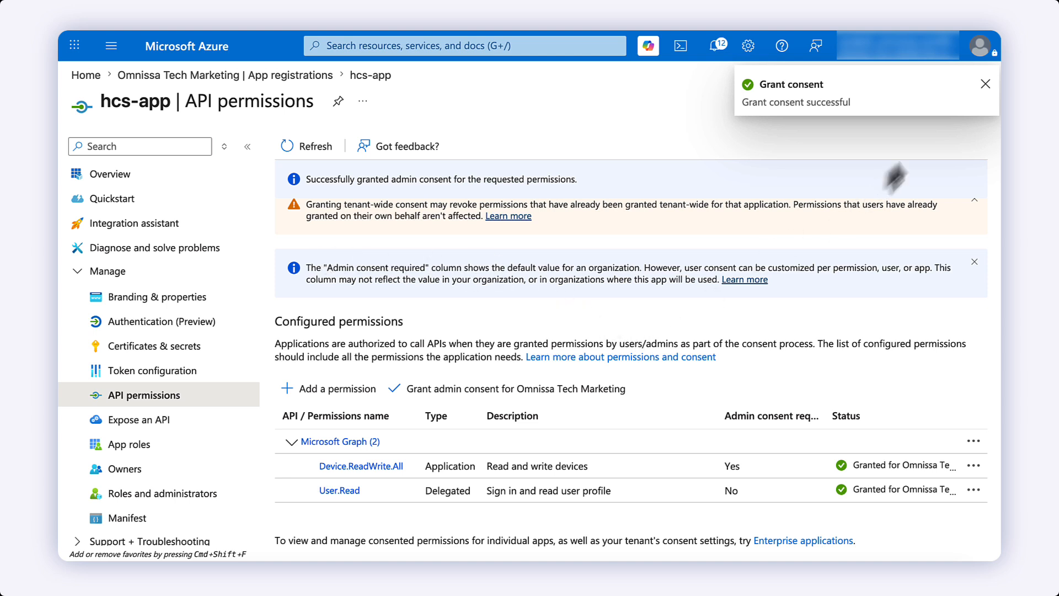
click(986, 84)
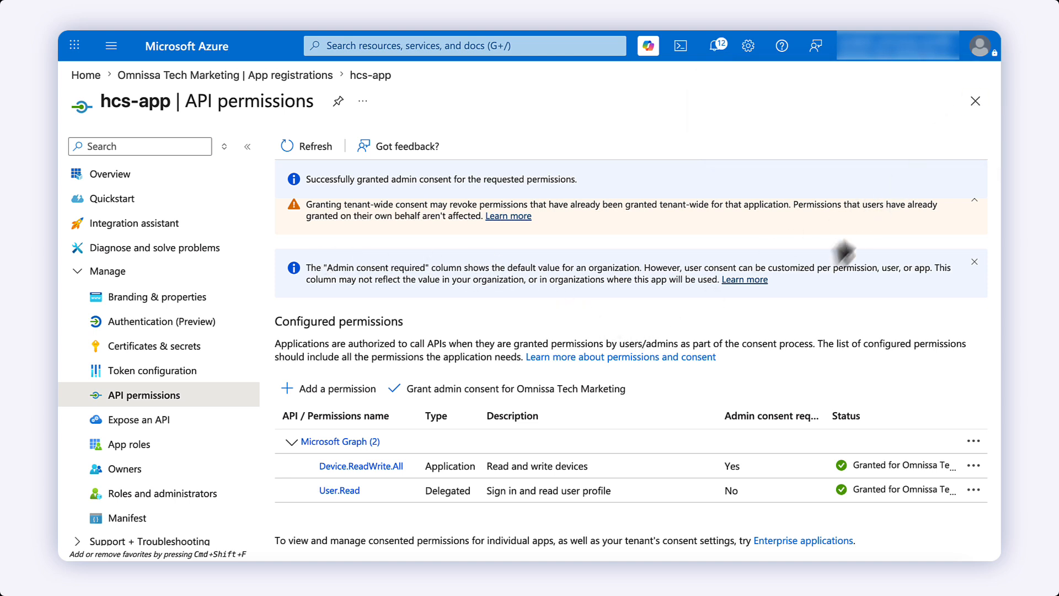